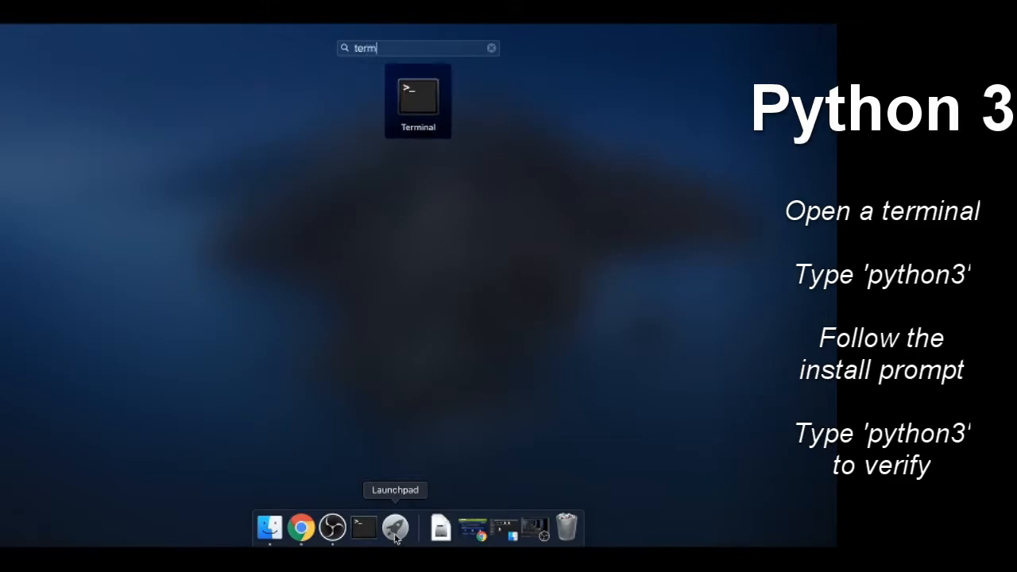
Open Terminal and run the python3 command.
type("nal")
left_click(431, 110)
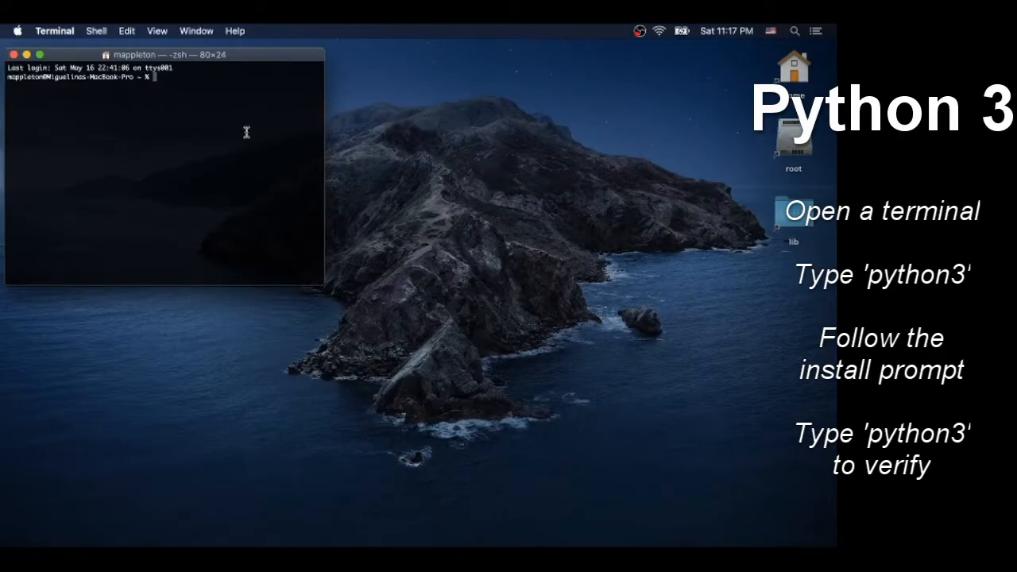
type("python3")
key("Return")
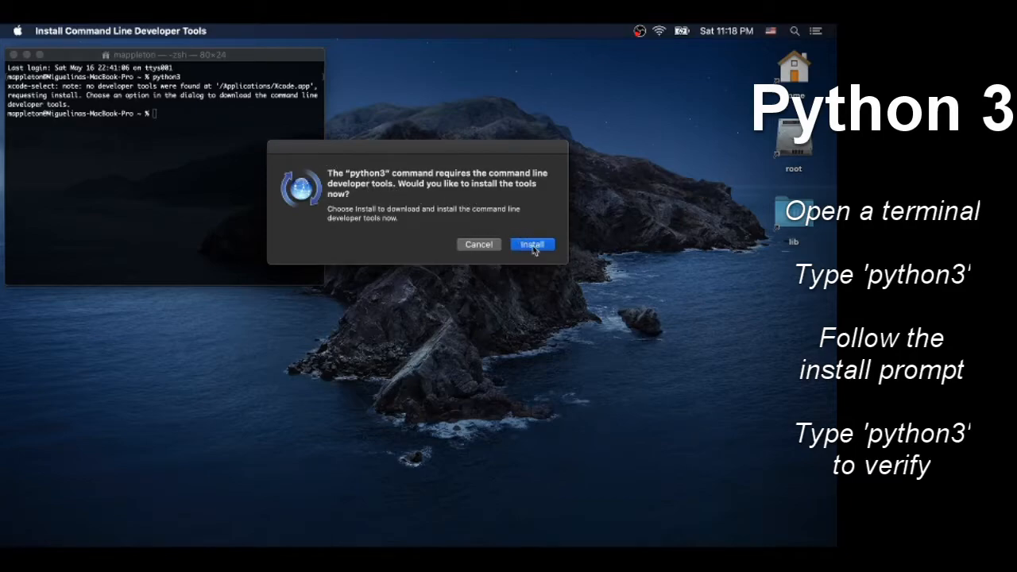
Install the command line developer tools that python3 requires, agreeing to the licence and closing the finished installer.
left_click(533, 246)
left_click(577, 393)
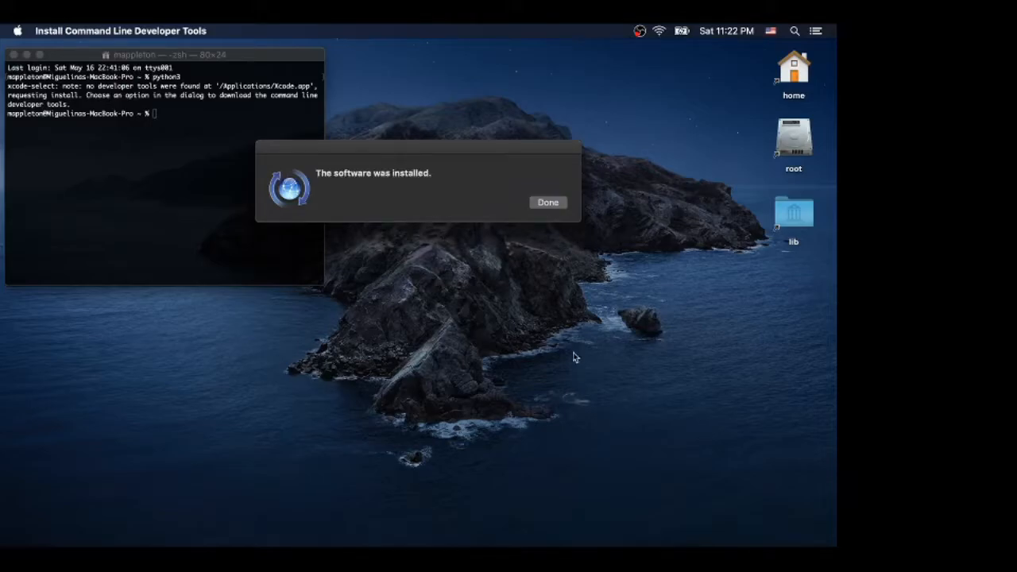
left_click(549, 202)
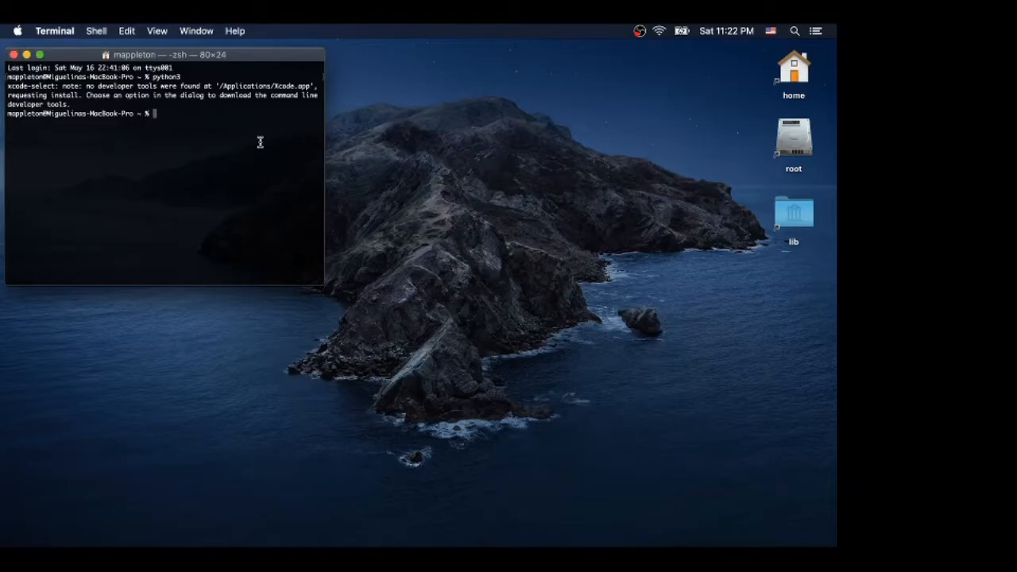
Run python3 again in Terminal to verify the installation.
type("python3")
key("Return")
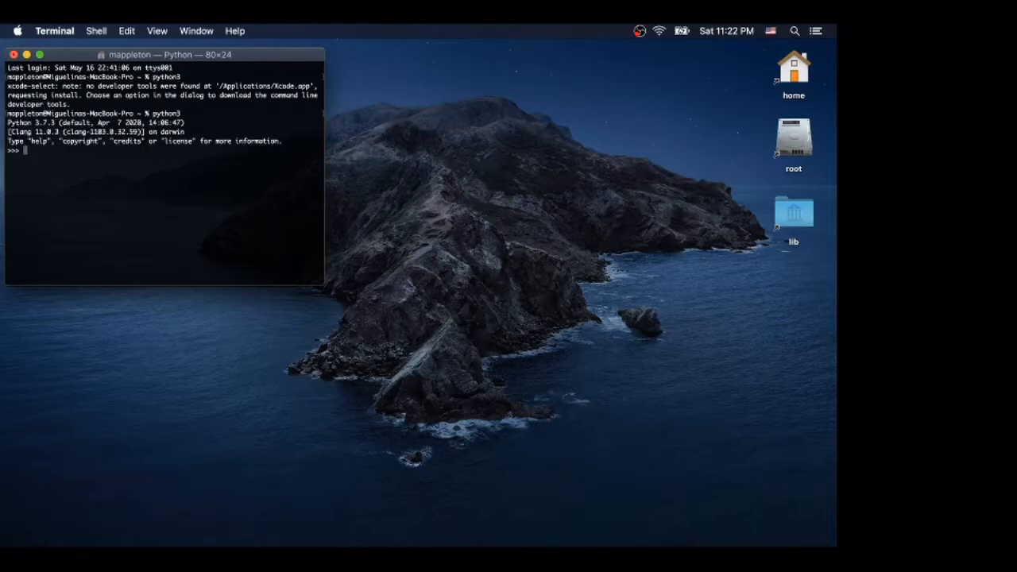
Execute print("message") in the Python interpreter and leave it with exit().
type("print(\"message\")")
key("Return")
type("exit()")
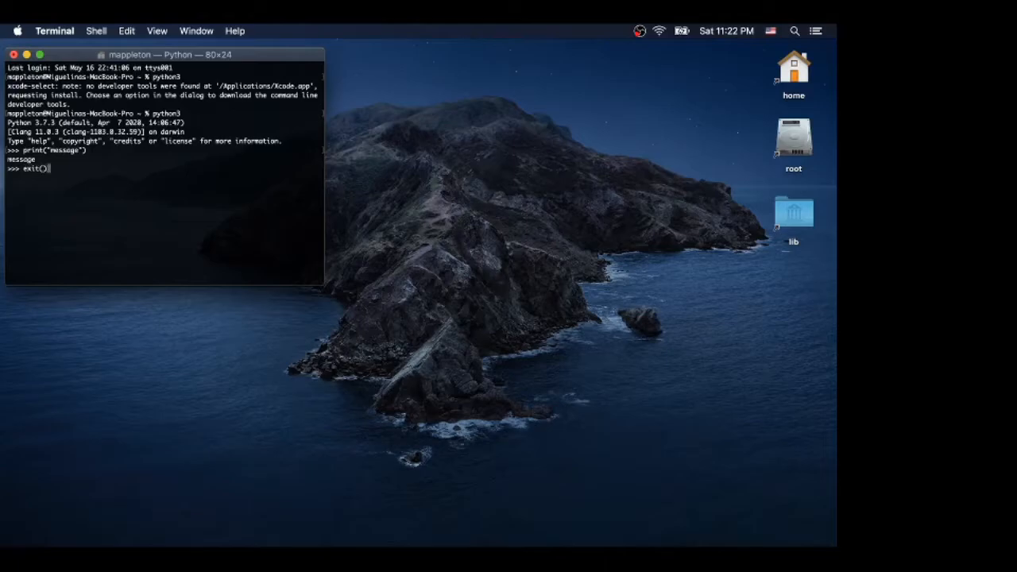
key("Return")
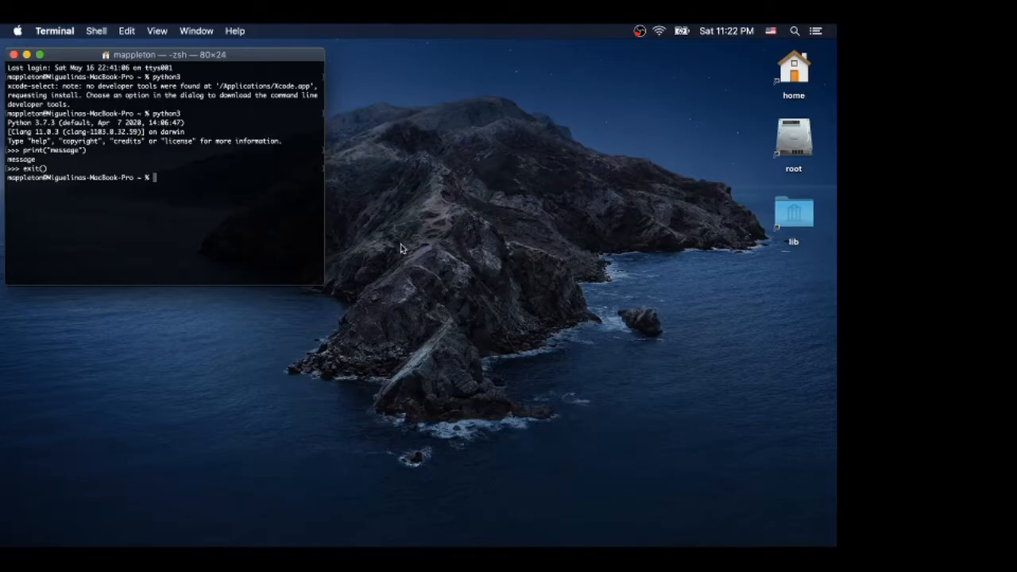
Switch to Chrome in a new window and go to jetbrains.com/pycharm.
mouse_move(451, 545)
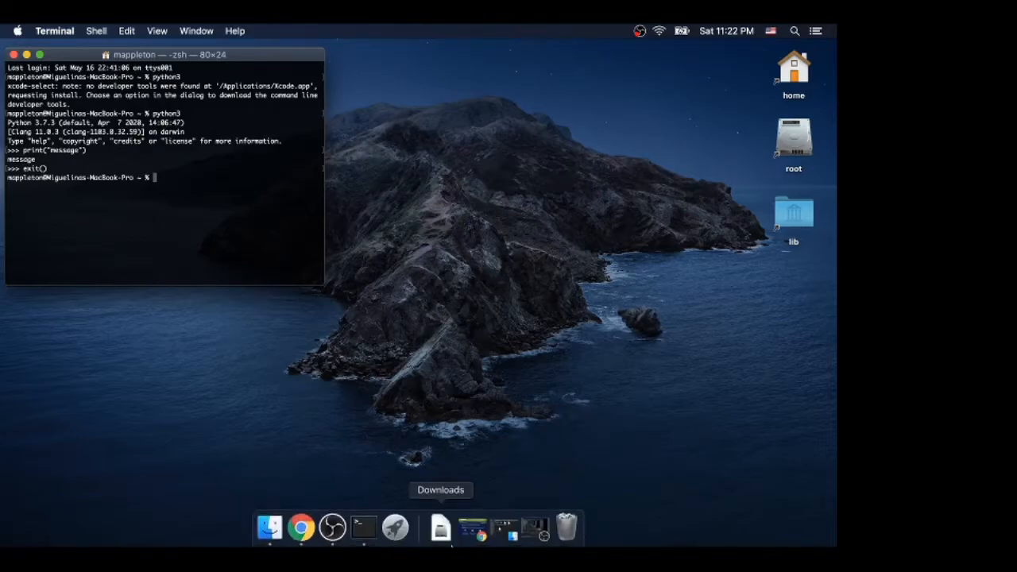
right_click(307, 530)
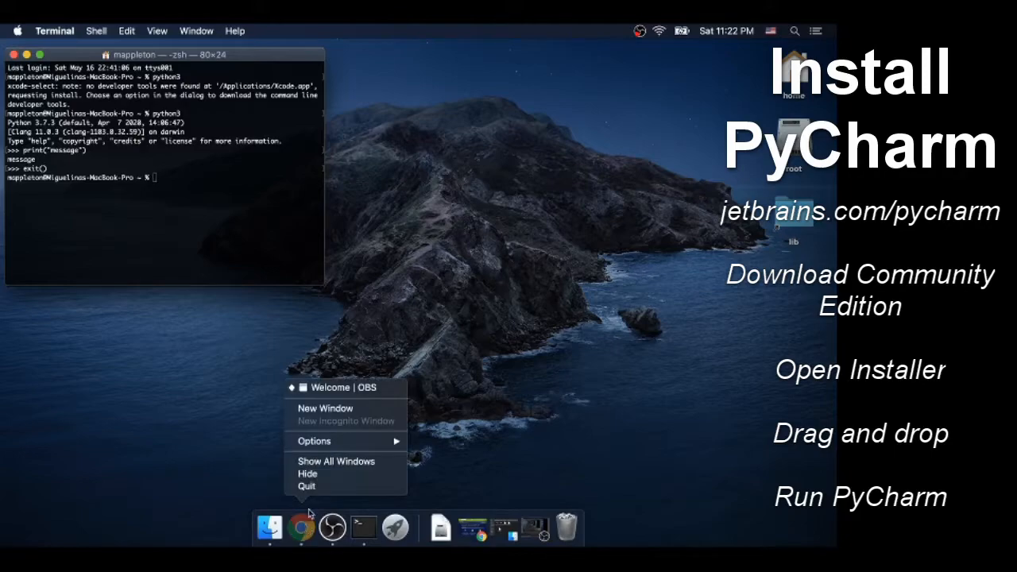
left_click(350, 412)
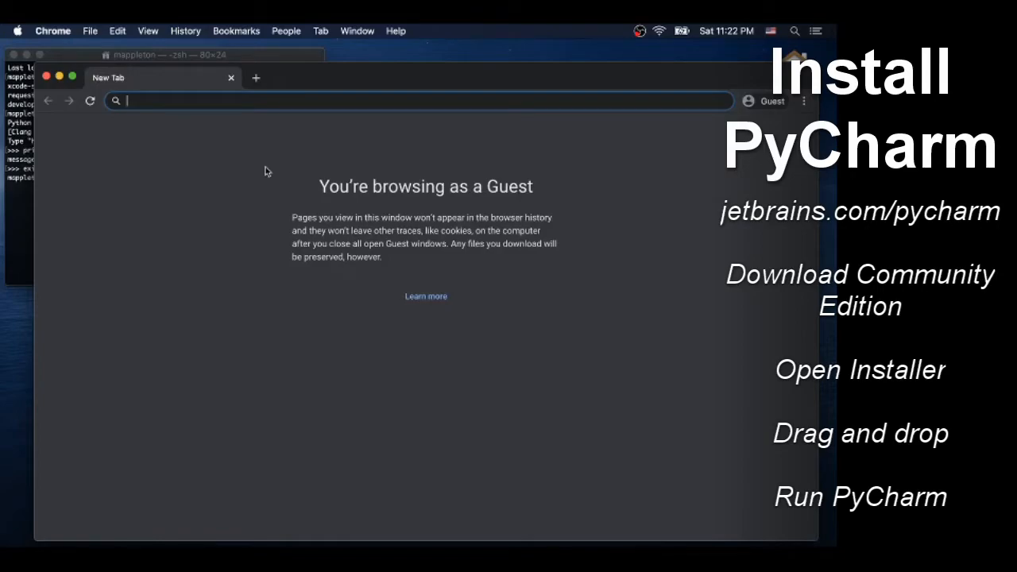
type("jetbrains.")
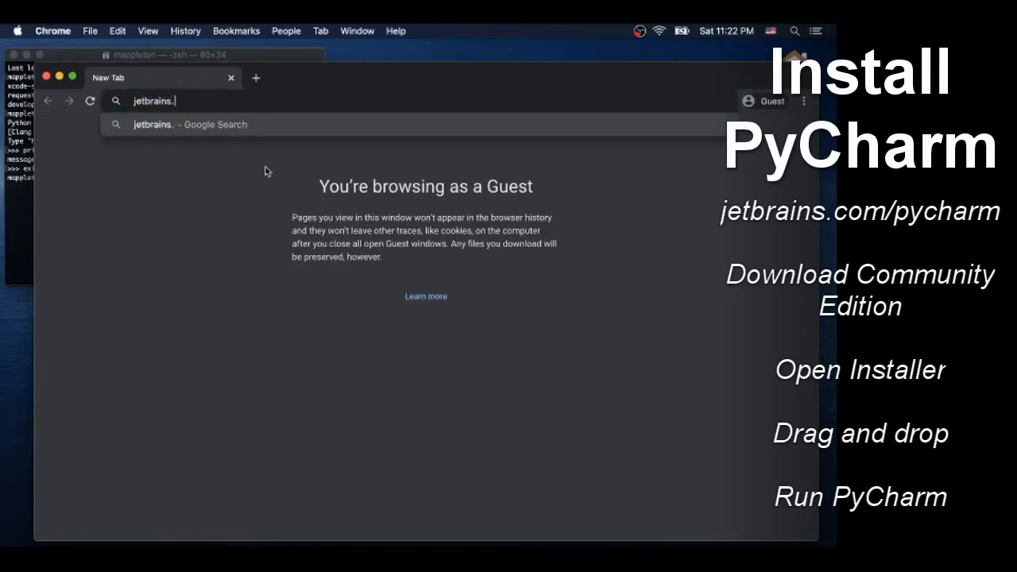
type("com/pych")
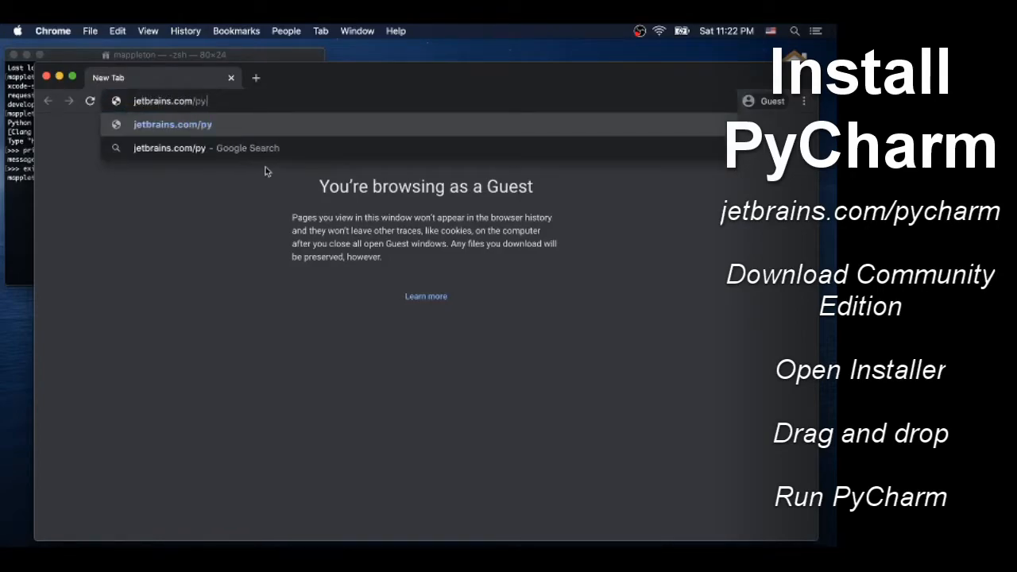
type("arm")
key("Return")
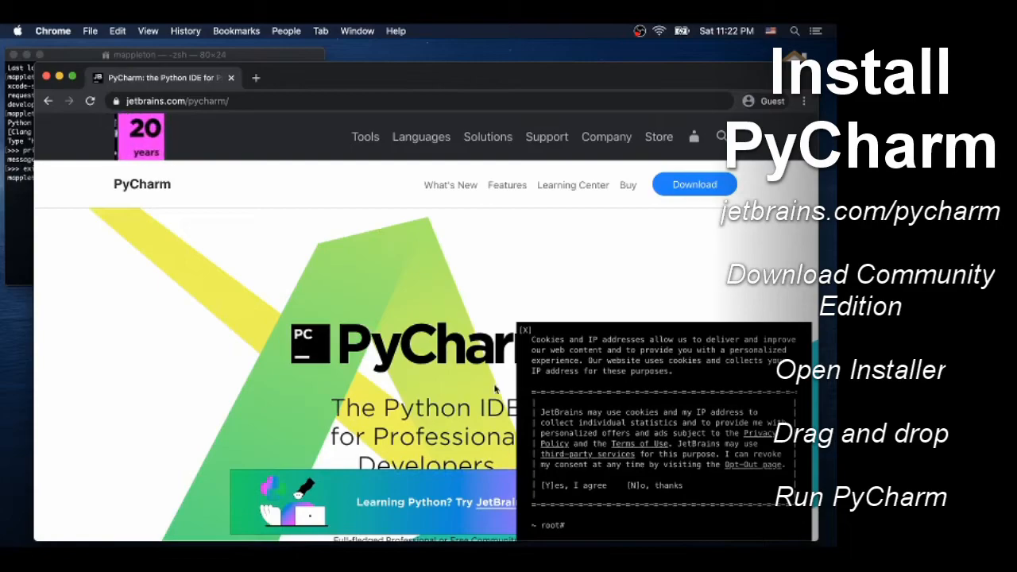
Accept the site's cookie notice and download the free Community edition of PyCharm for Mac, minimizing the browser during the download.
left_click(578, 486)
left_click(614, 482)
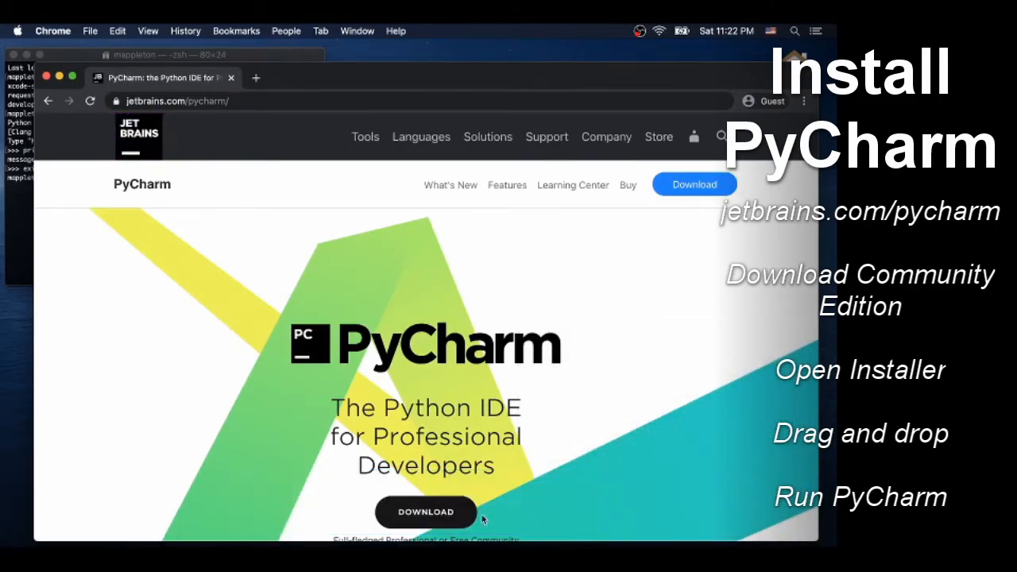
scroll(466, 518, "down", 5)
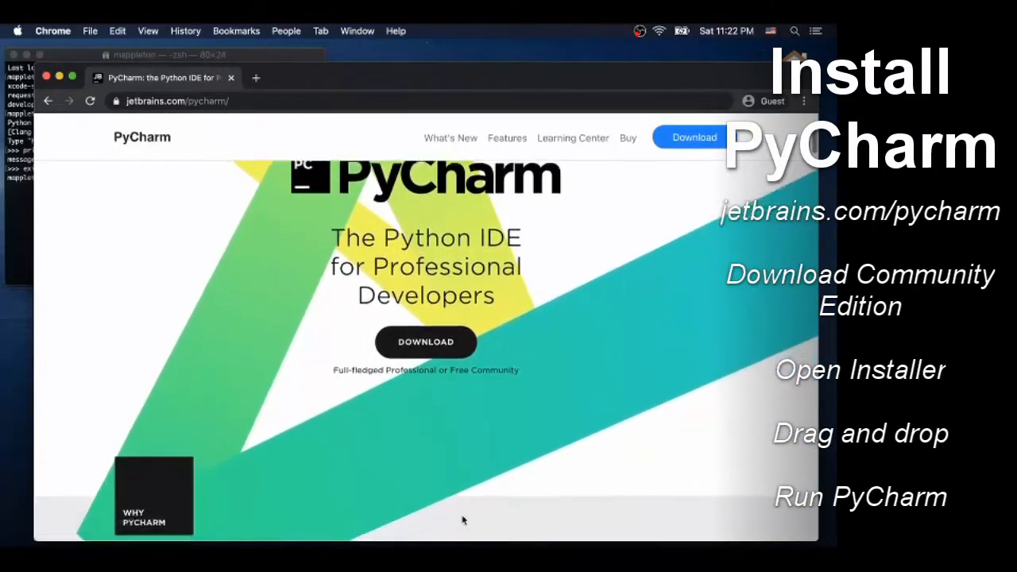
left_click(449, 341)
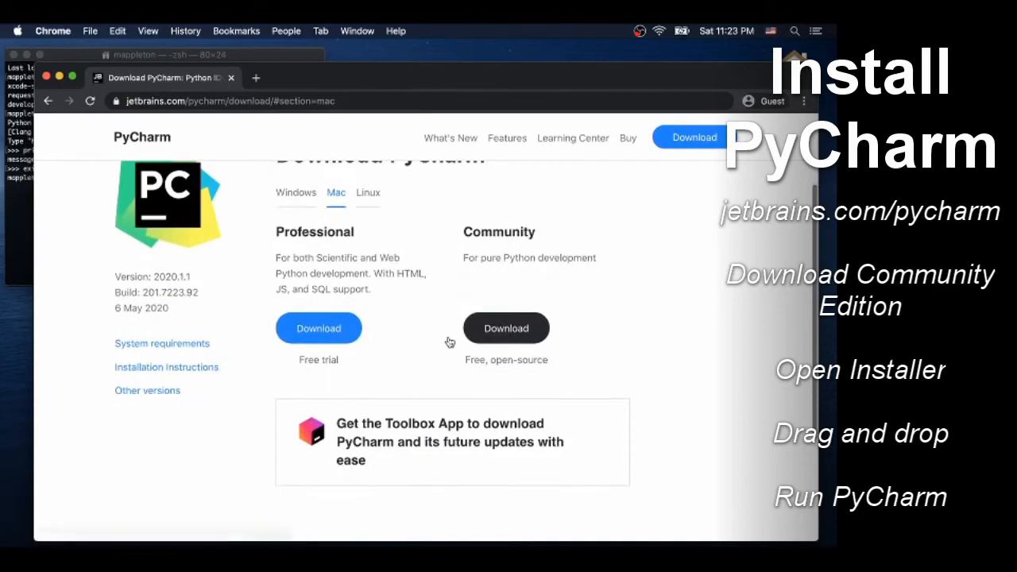
left_click(505, 340)
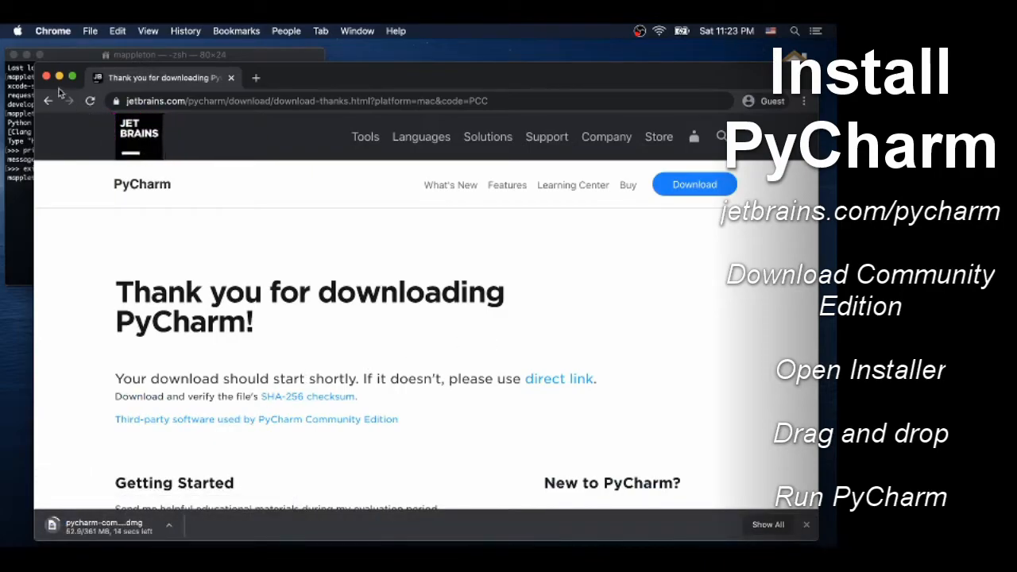
left_click(60, 77)
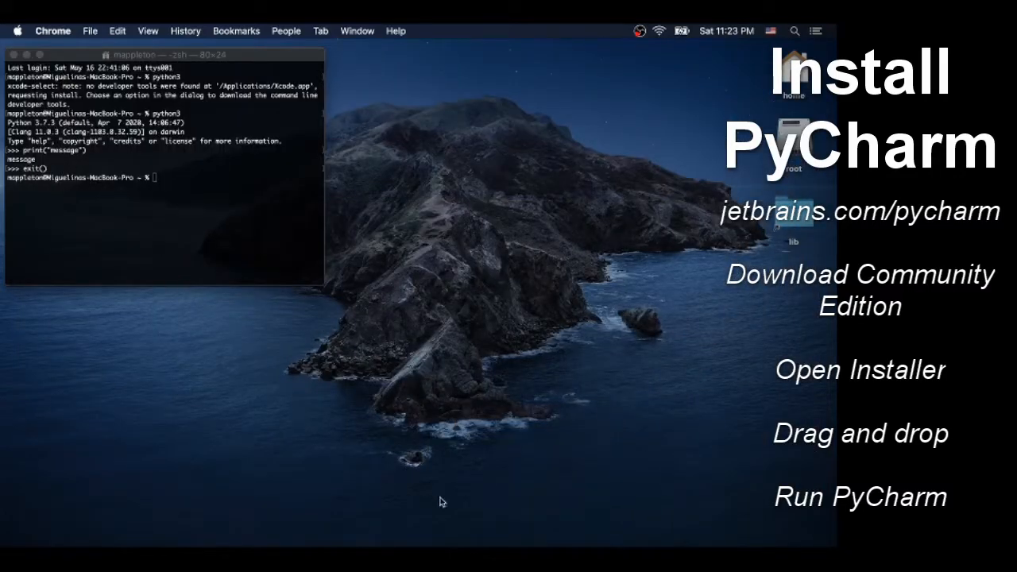
Open the downloaded disk image pycharm-community-2020.1.1 (1).dmg.
mouse_move(457, 530)
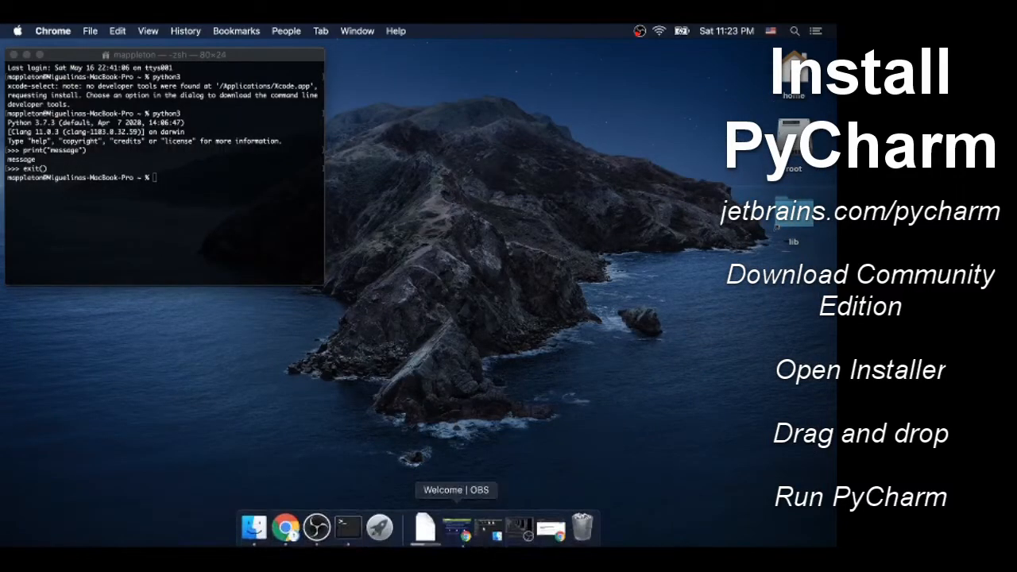
left_click(427, 529)
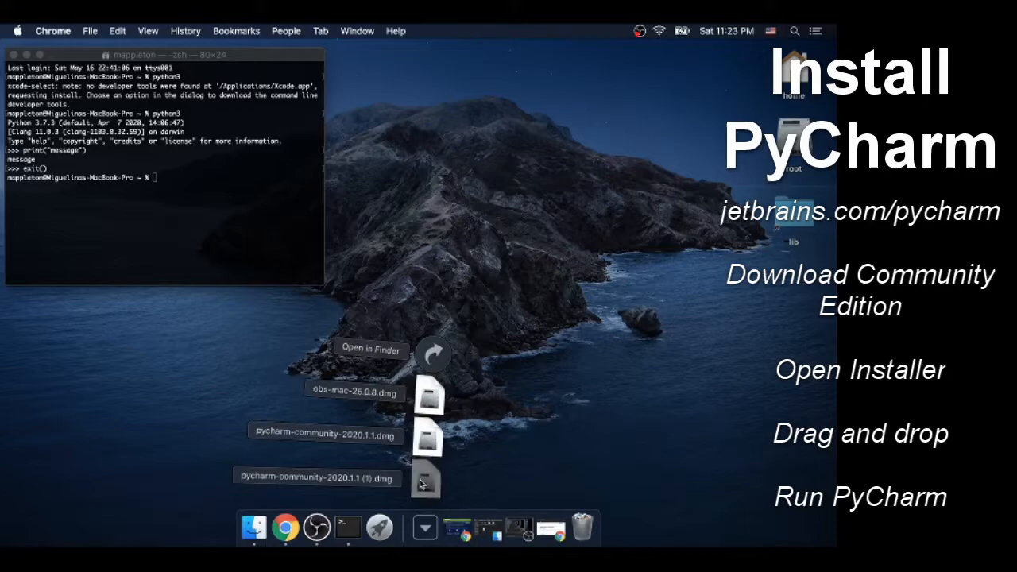
left_click(423, 481)
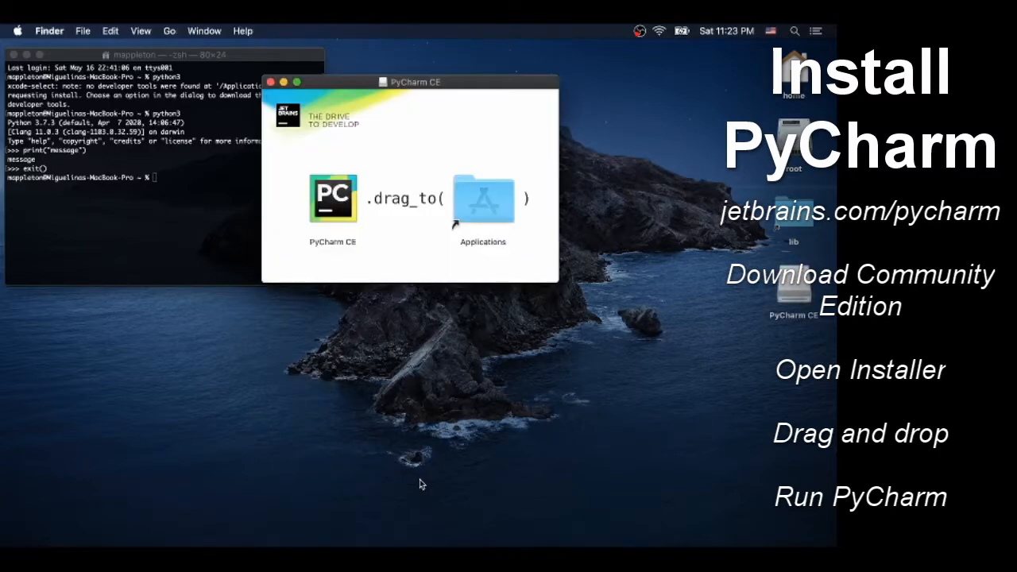
Copy PyCharm CE into the Applications folder and eject its installer disk image from the desktop.
left_click(325, 203)
left_click_drag(325, 203, 479, 197)
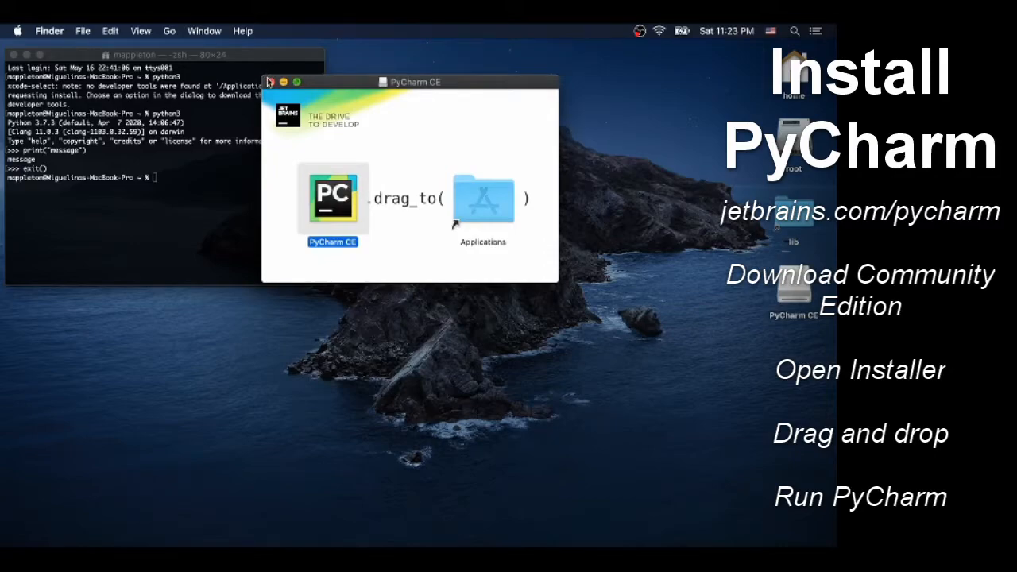
left_click(269, 81)
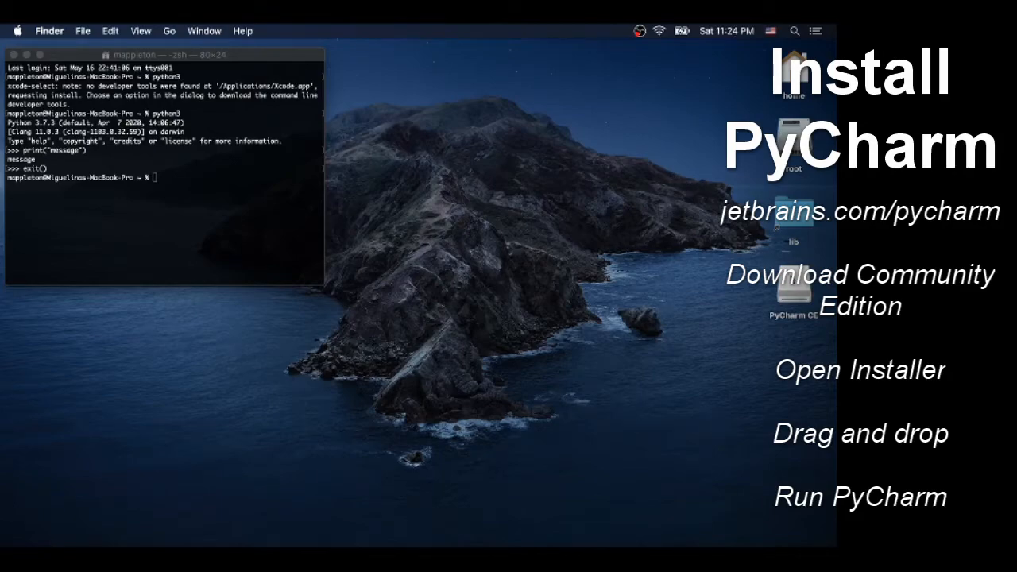
right_click(787, 274)
left_click(756, 292)
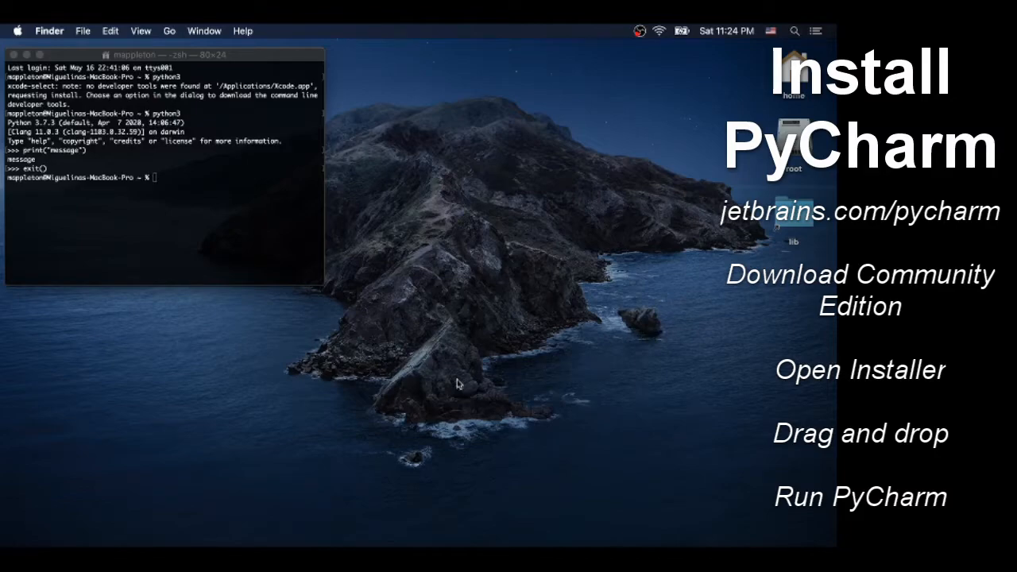
Launch PyCharm CE from the installed applications and allow it to open.
mouse_move(367, 547)
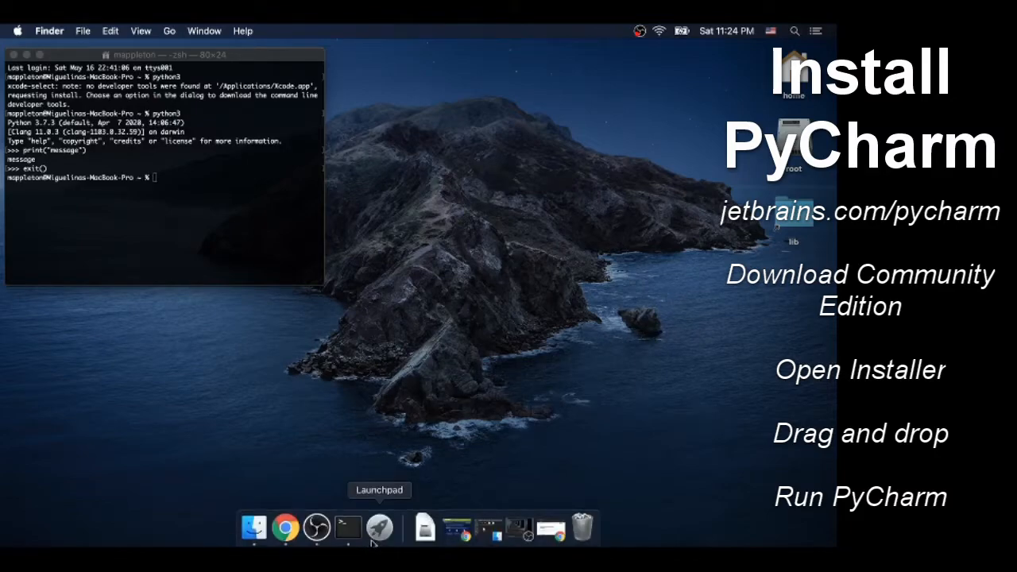
left_click(377, 535)
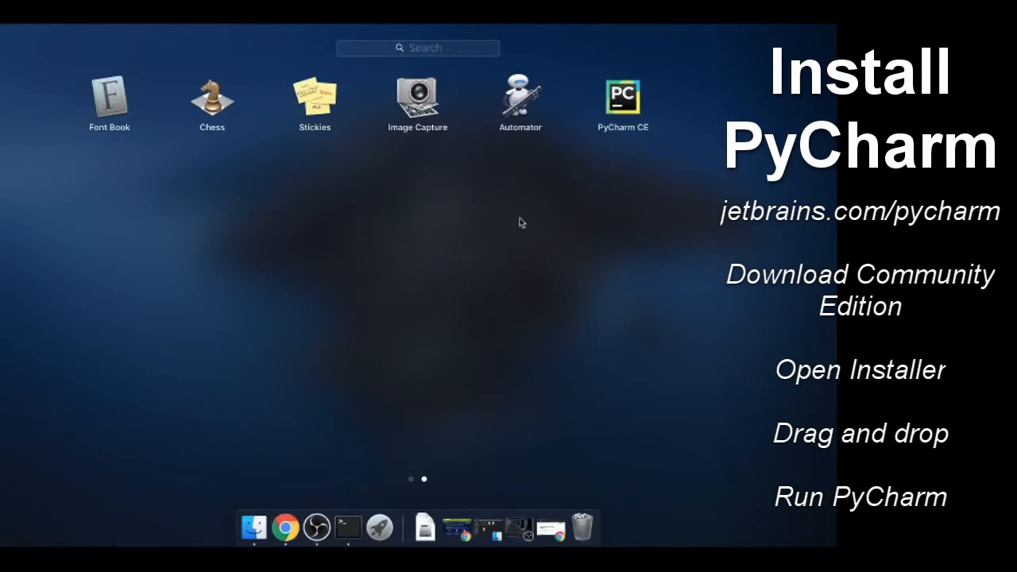
scroll(453, 305, "left", 3)
scroll(453, 305, "right", 3)
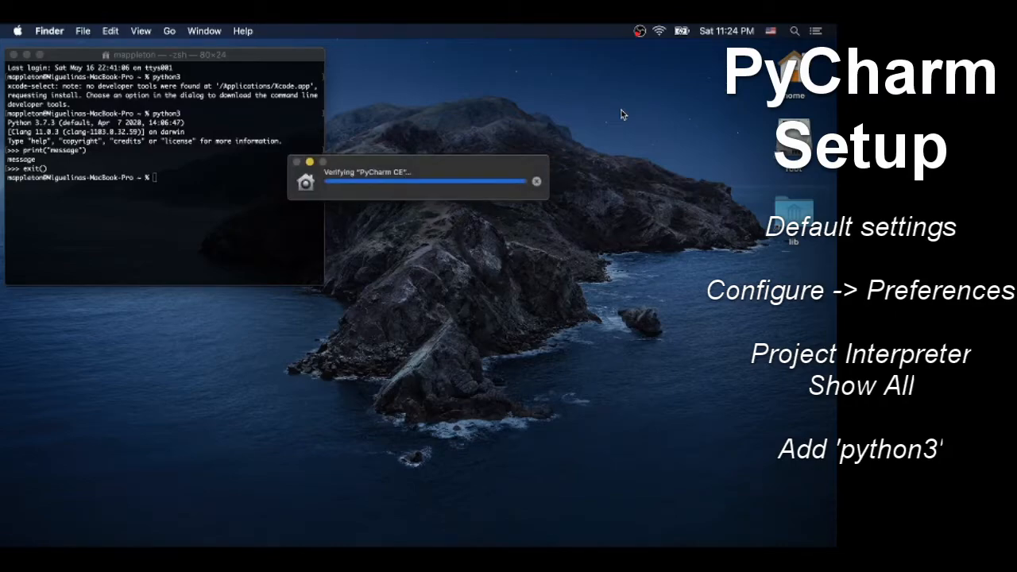
left_click(523, 239)
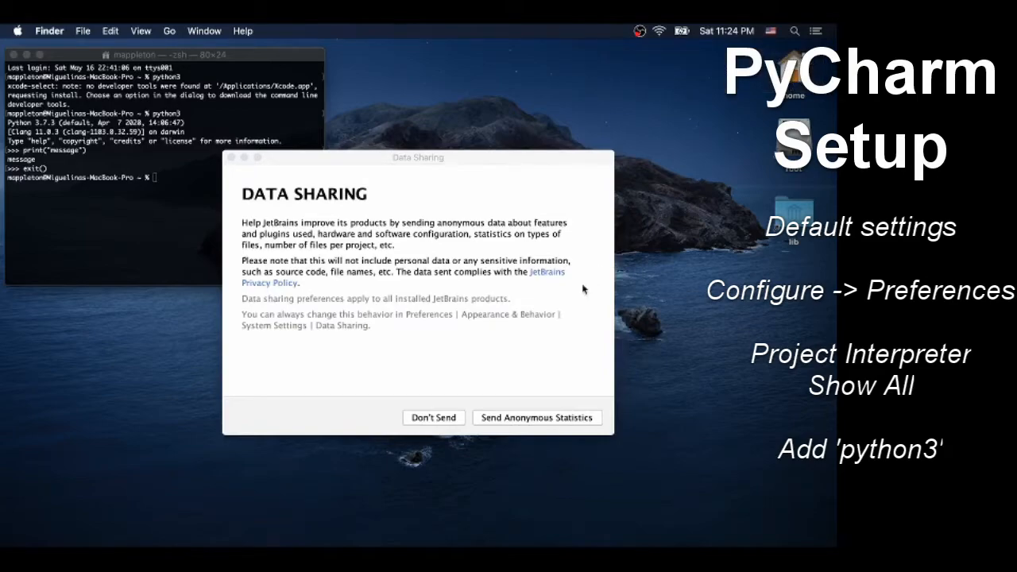
Complete PyCharm's first-run setup with default settings, without sending usage statistics or importing earlier settings.
left_click(458, 414)
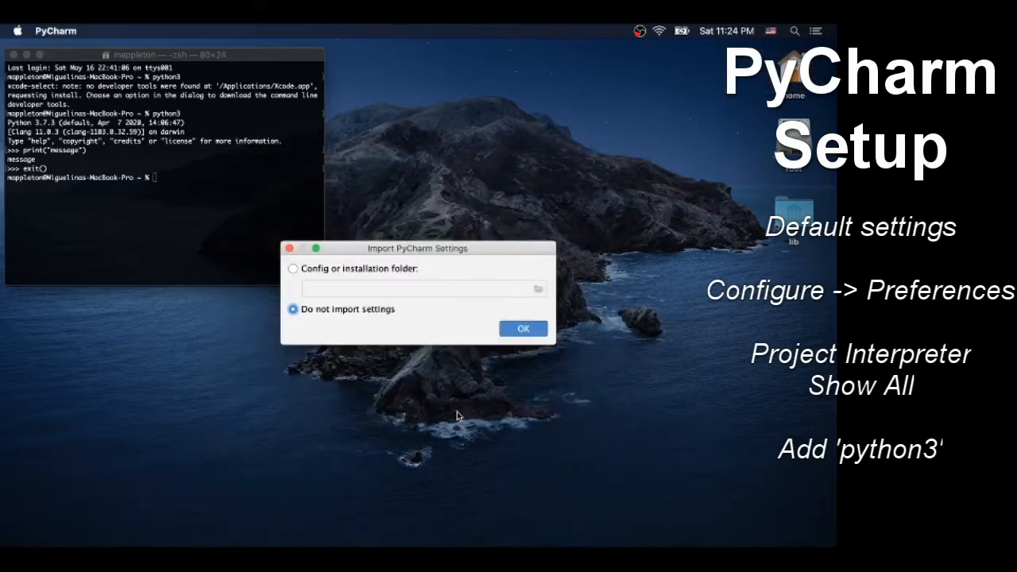
left_click(526, 329)
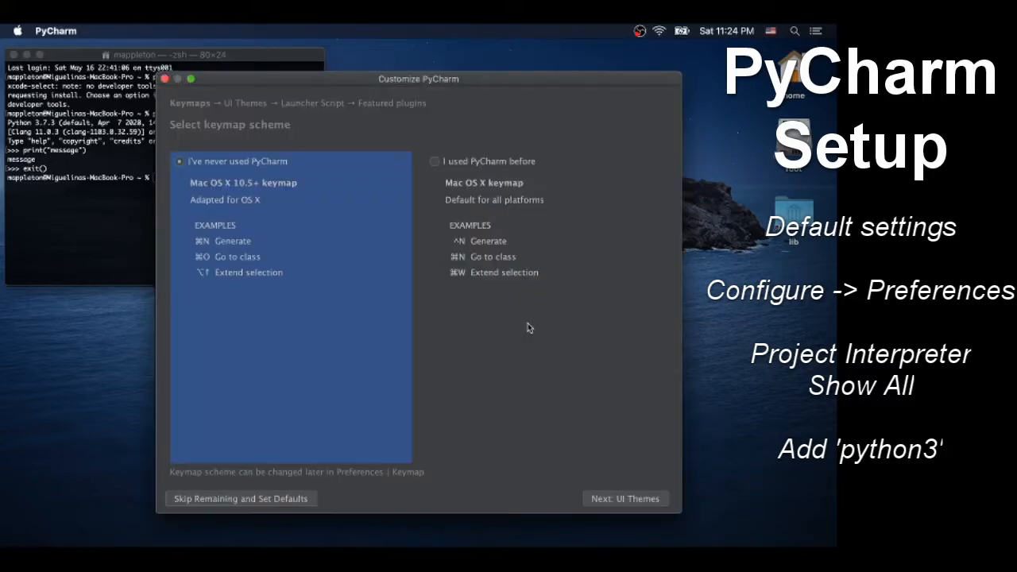
left_click(301, 499)
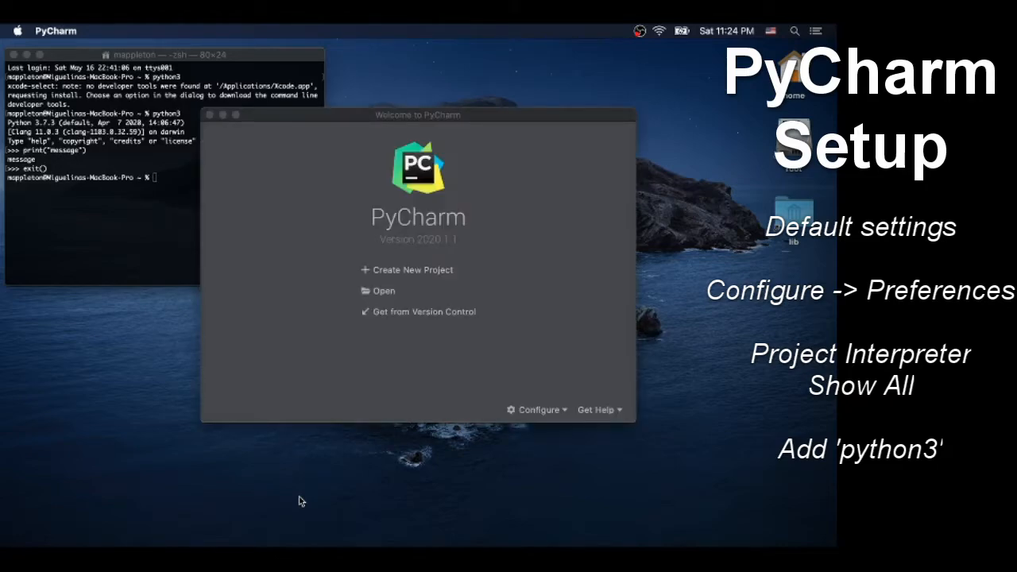
Open the full list of project interpreters from the preferences for new projects.
left_click(521, 414)
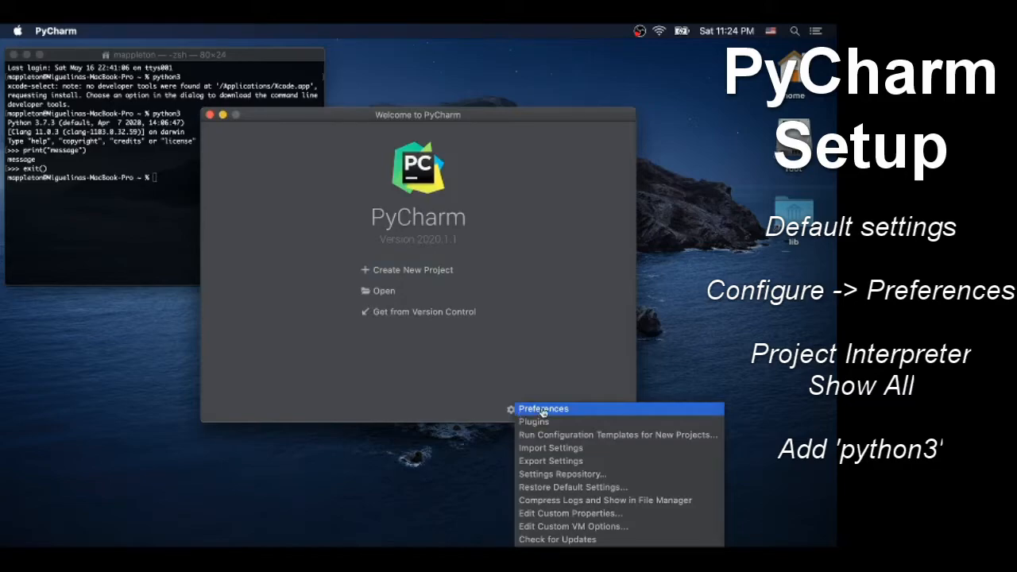
left_click(544, 410)
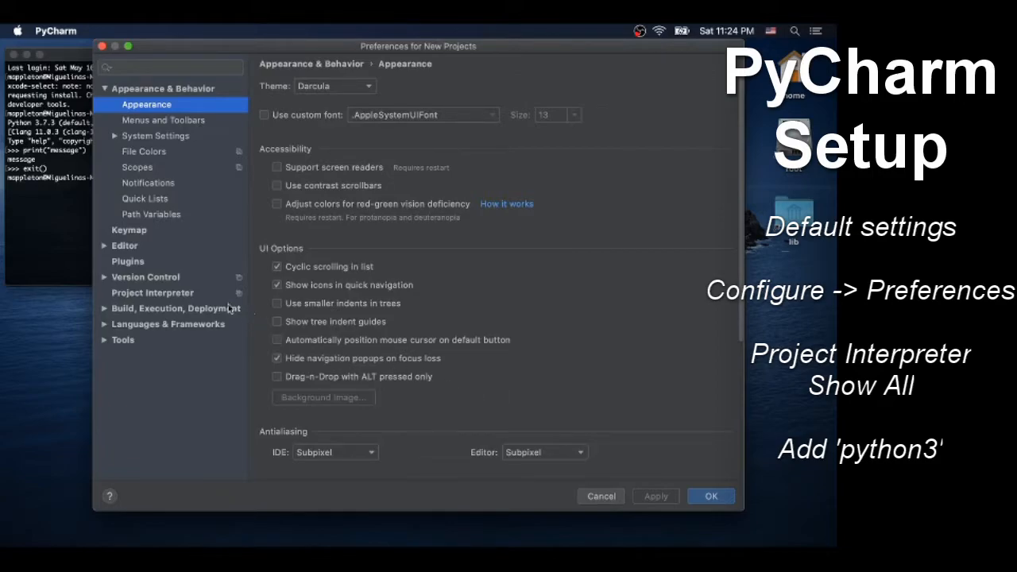
left_click(197, 294)
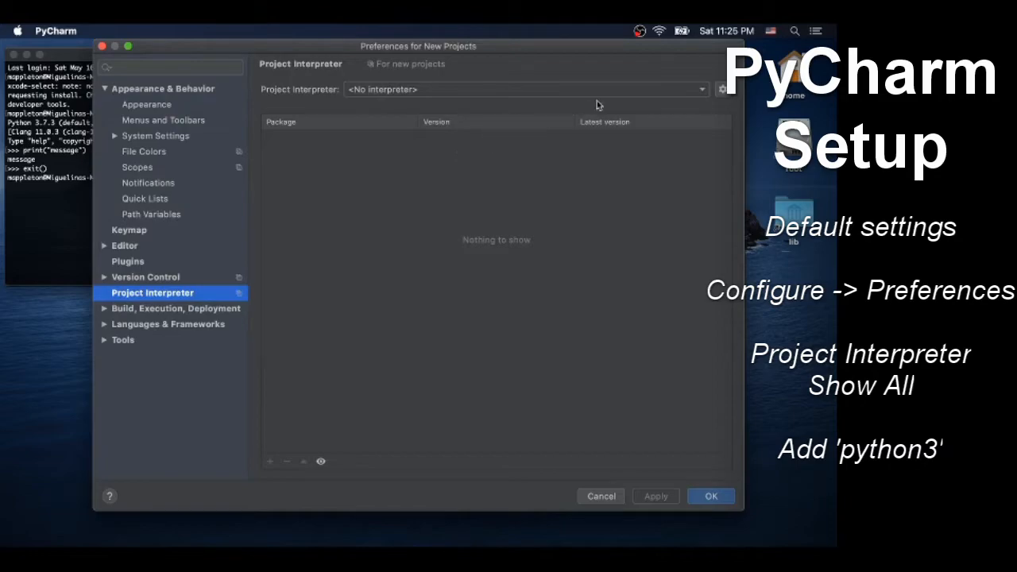
left_click(701, 91)
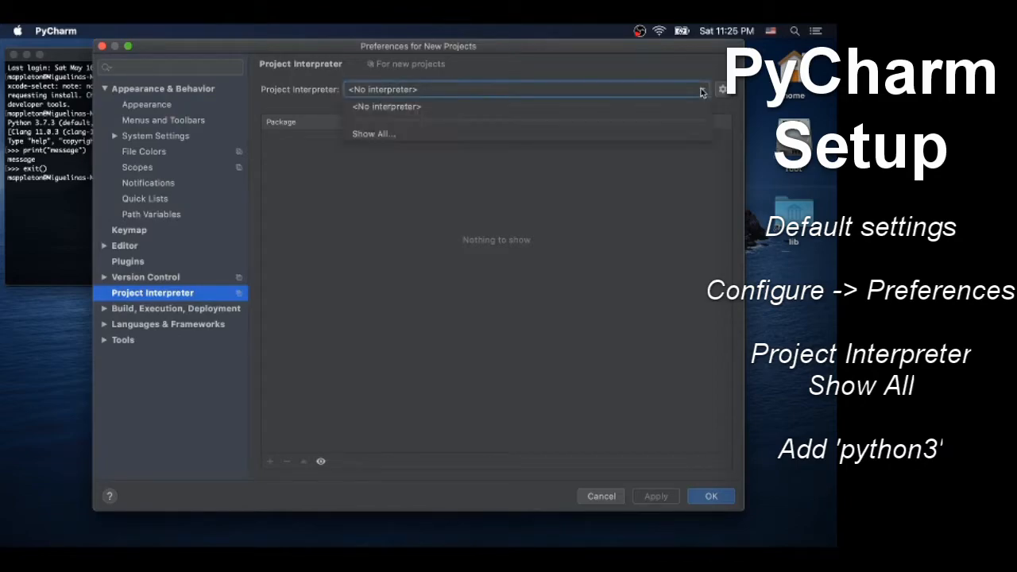
left_click(664, 132)
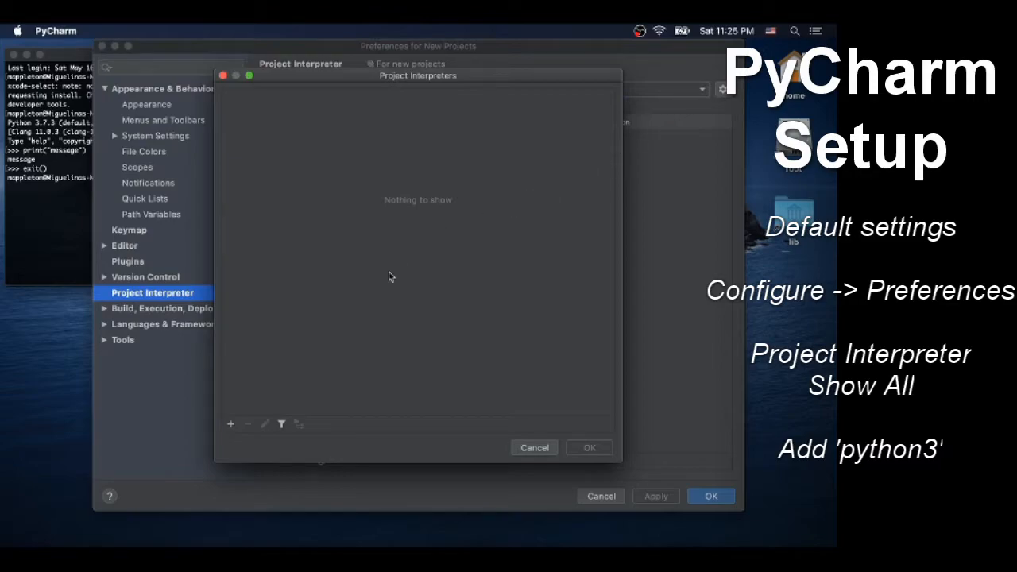
Add a new Virtualenv environment with base interpreter /usr/bin/python3 and apply it as the project interpreter for new projects.
left_click(229, 426)
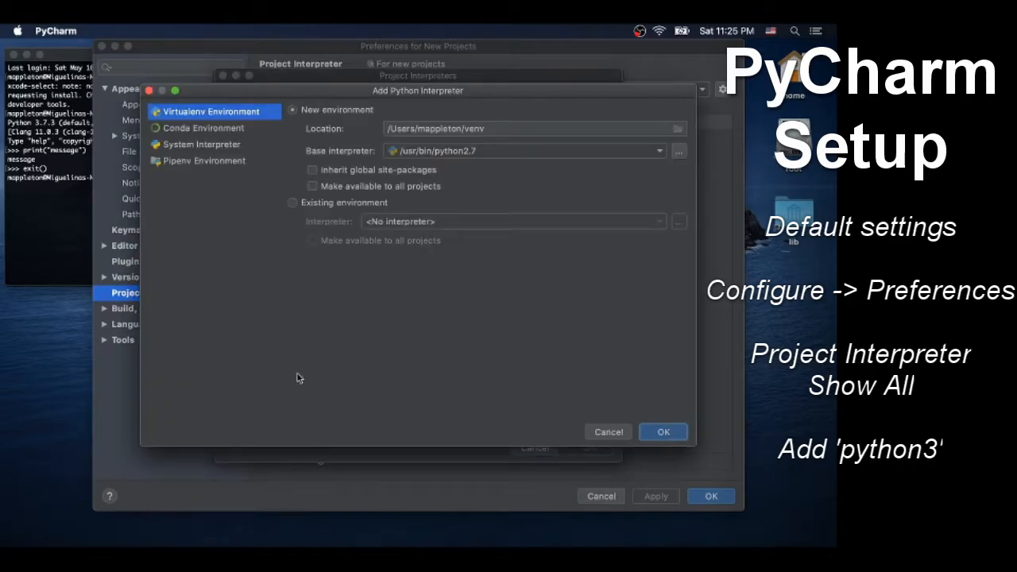
left_click(585, 153)
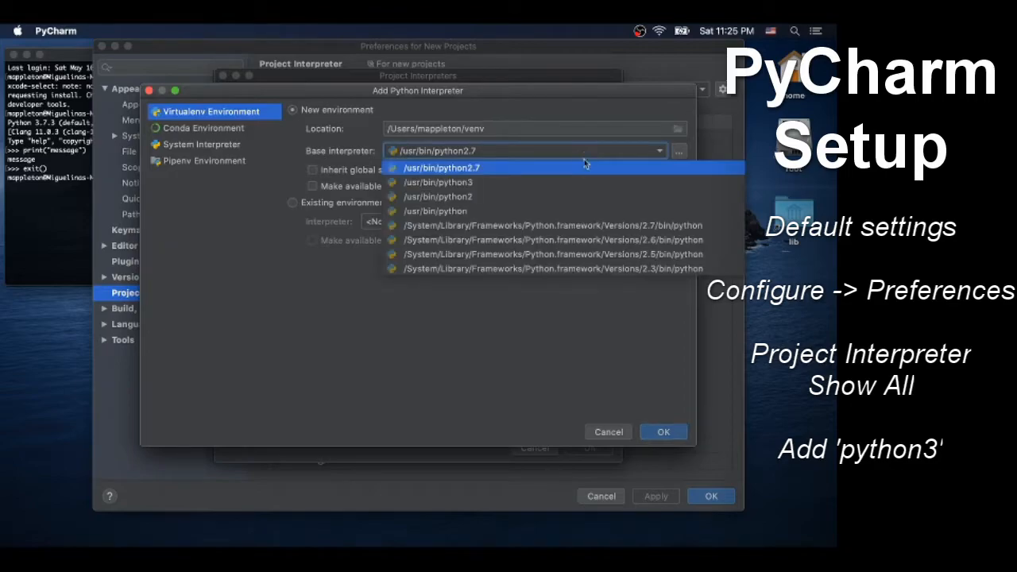
left_click(477, 186)
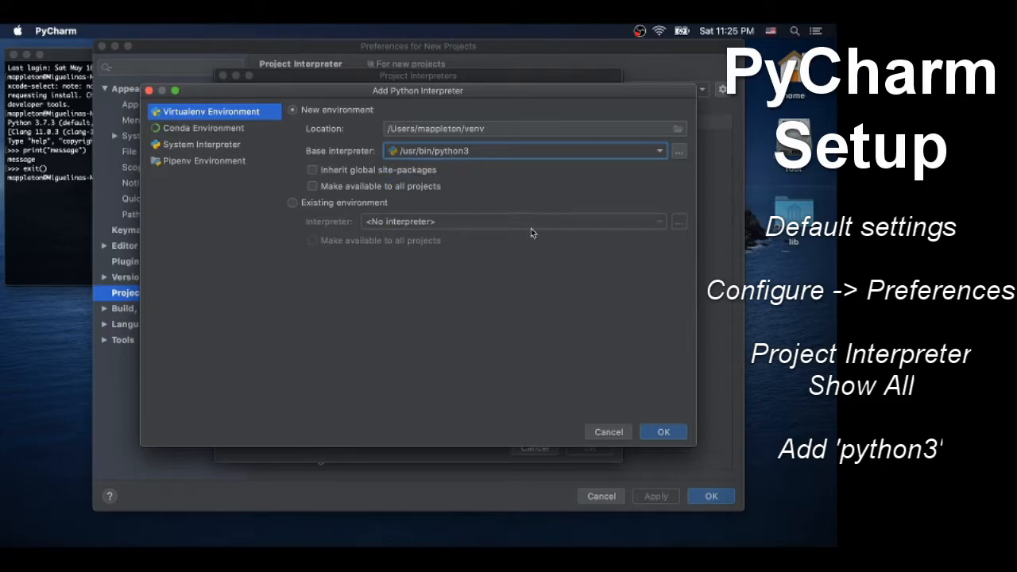
left_click(664, 431)
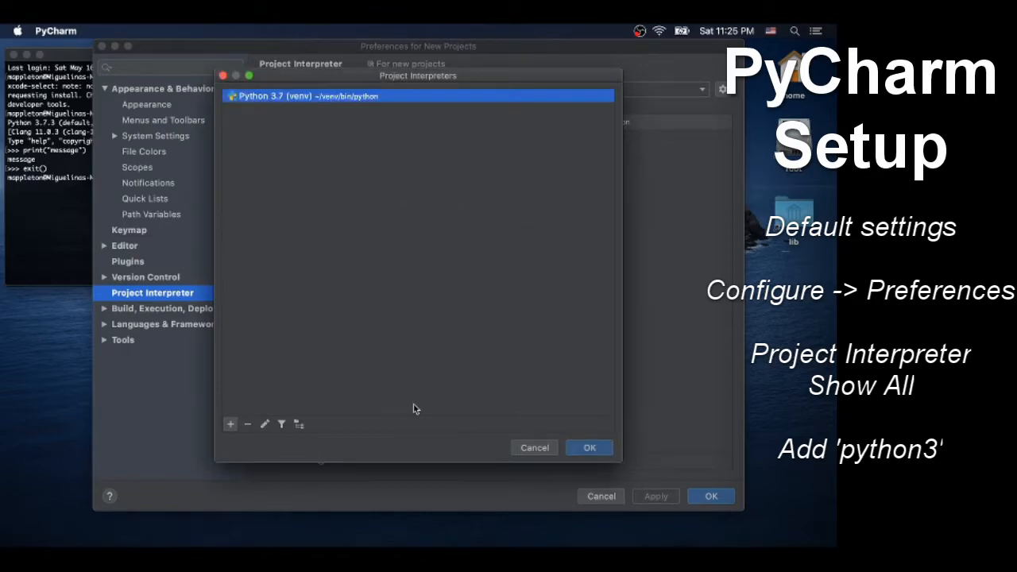
left_click(588, 448)
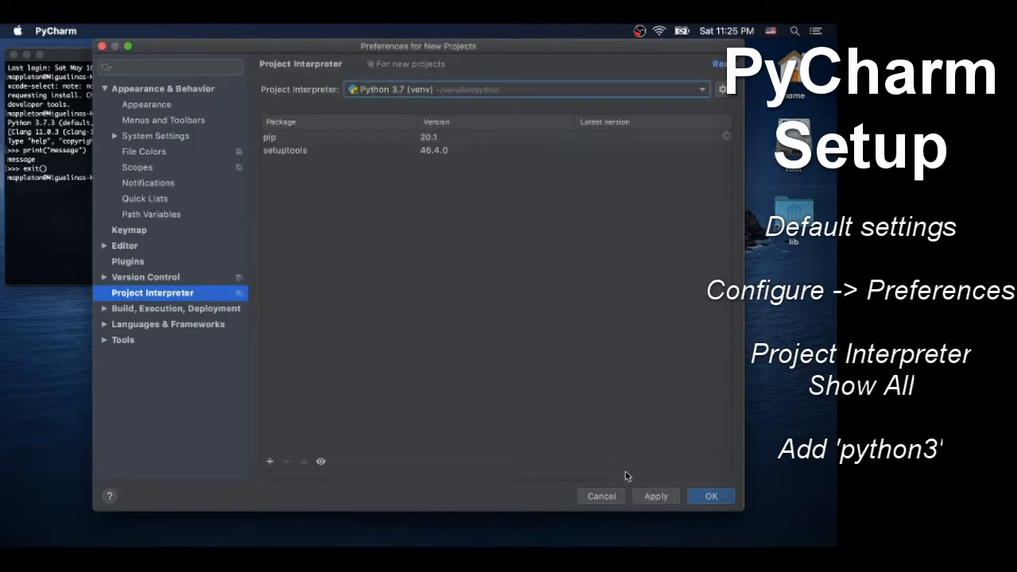
left_click(655, 495)
left_click(710, 496)
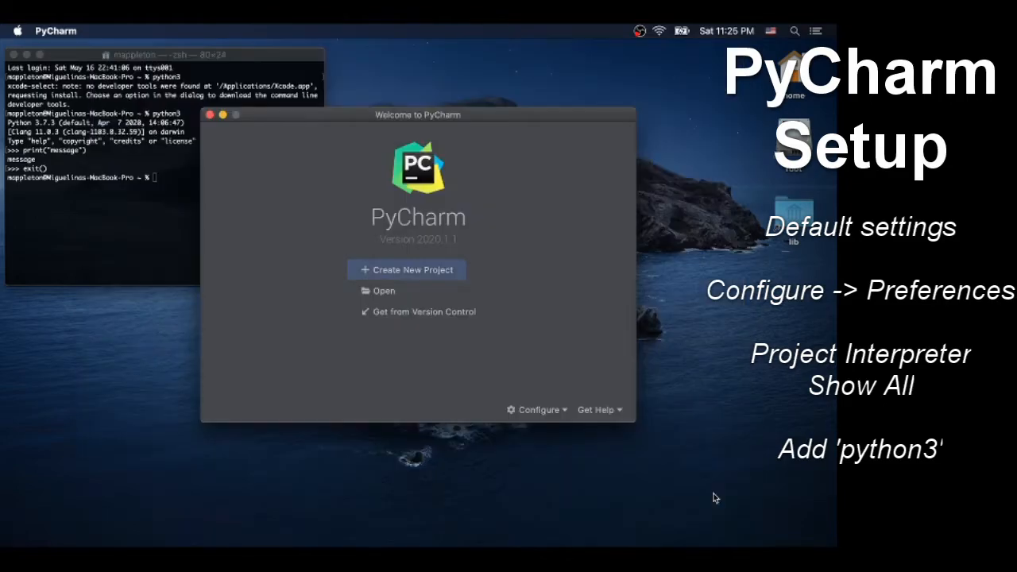
Create a new project named helloworld, dismiss the Tip of the Day and send the indexing to the background.
left_click(403, 275)
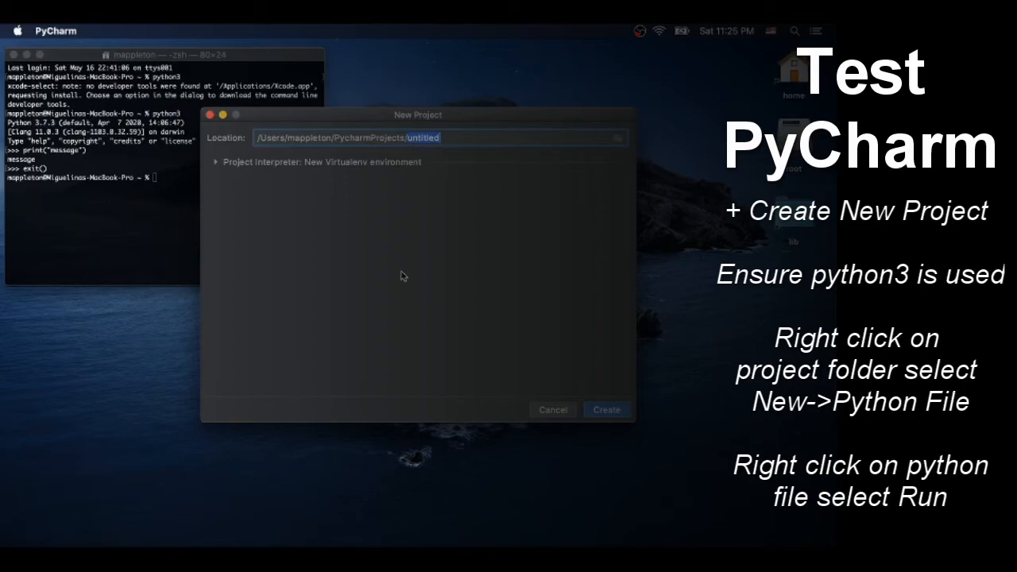
type("helloworld")
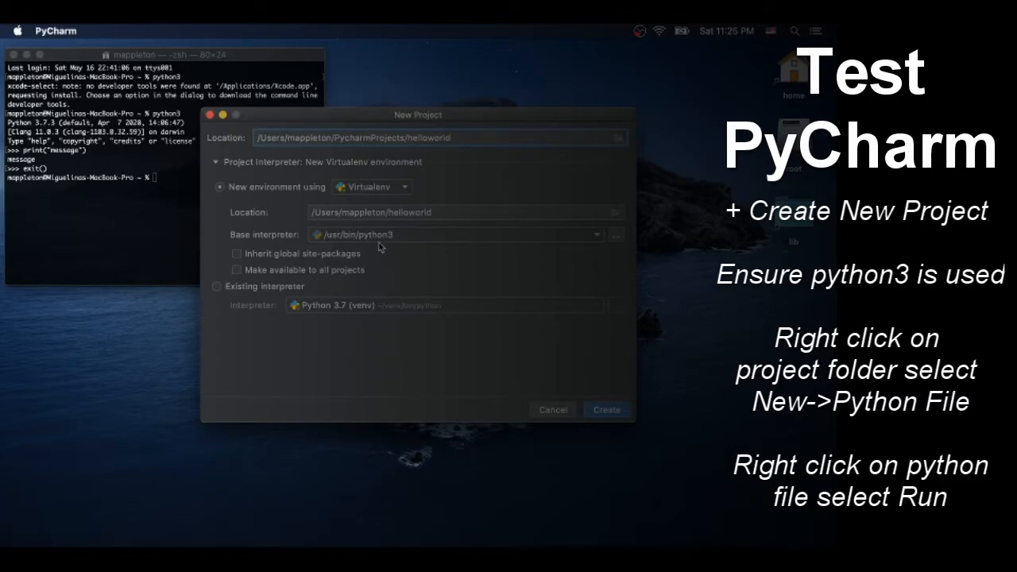
left_click(607, 409)
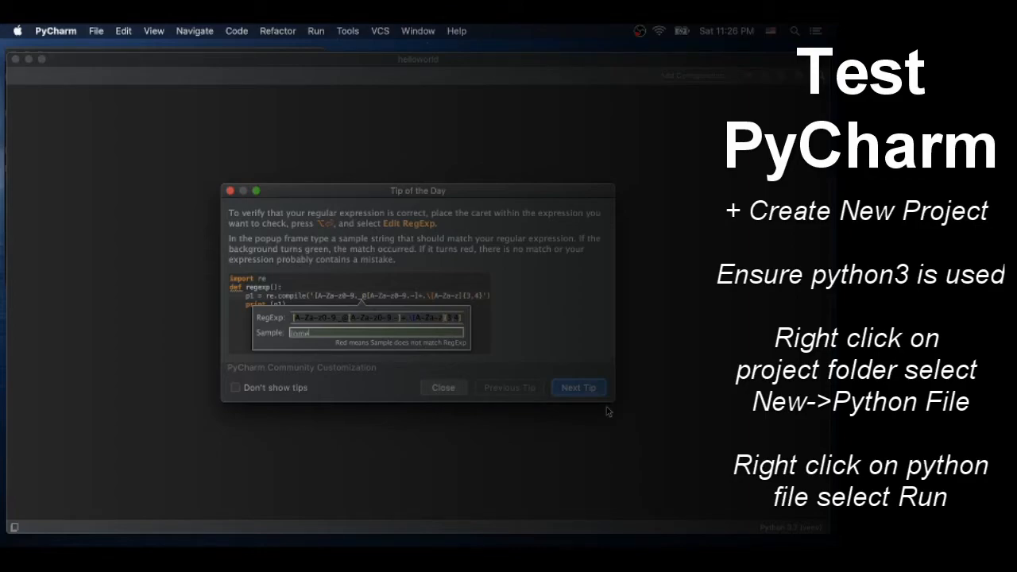
left_click(442, 388)
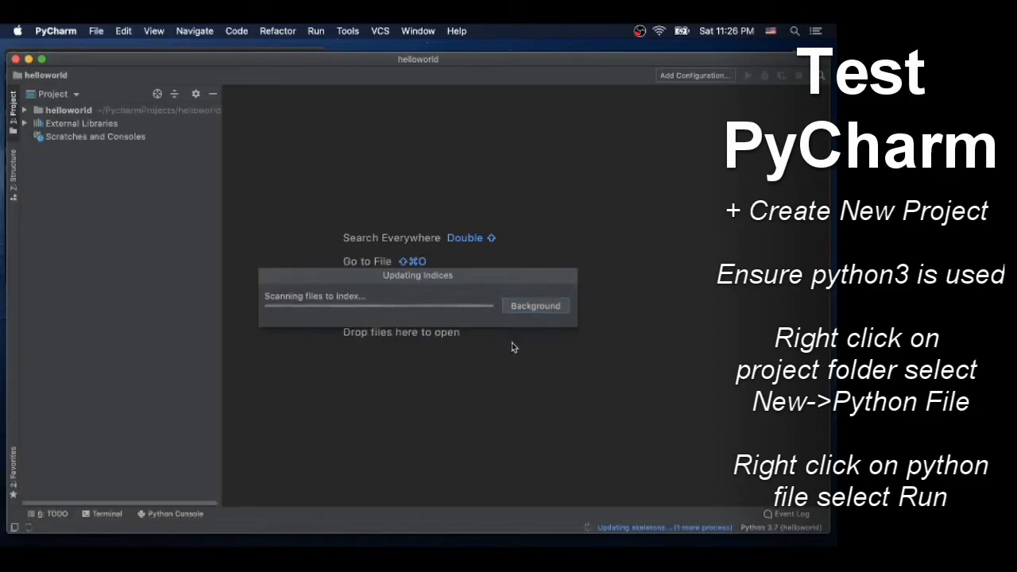
left_click(551, 309)
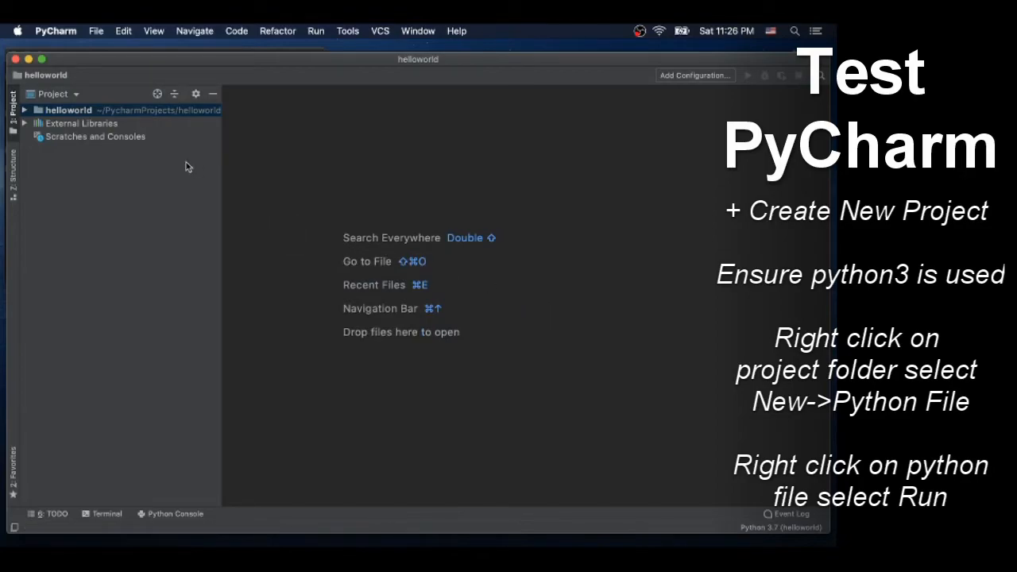
Create a new Python file named HelloWorld in the helloworld project folder.
left_click(26, 112)
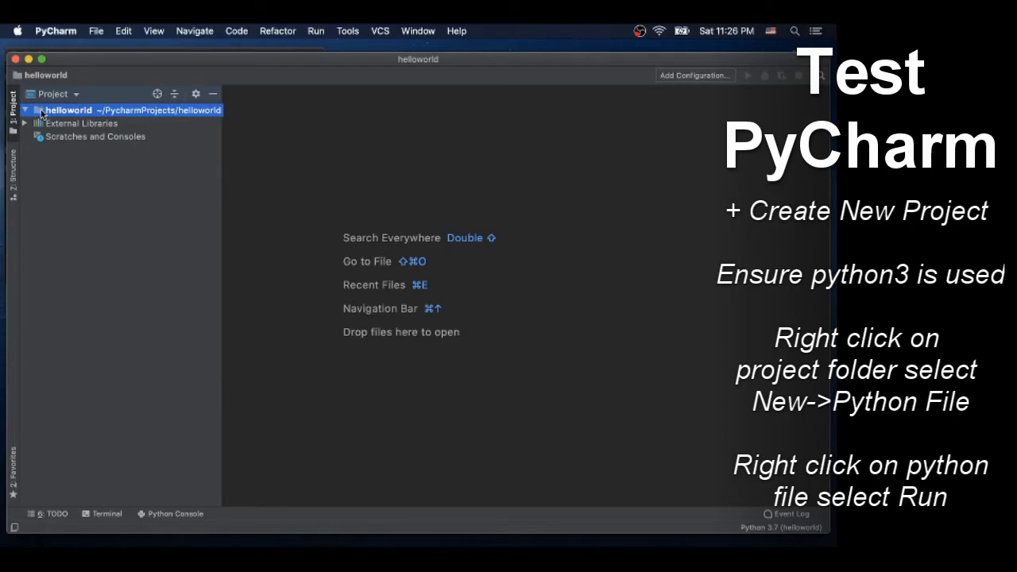
right_click(42, 113)
mouse_move(94, 125)
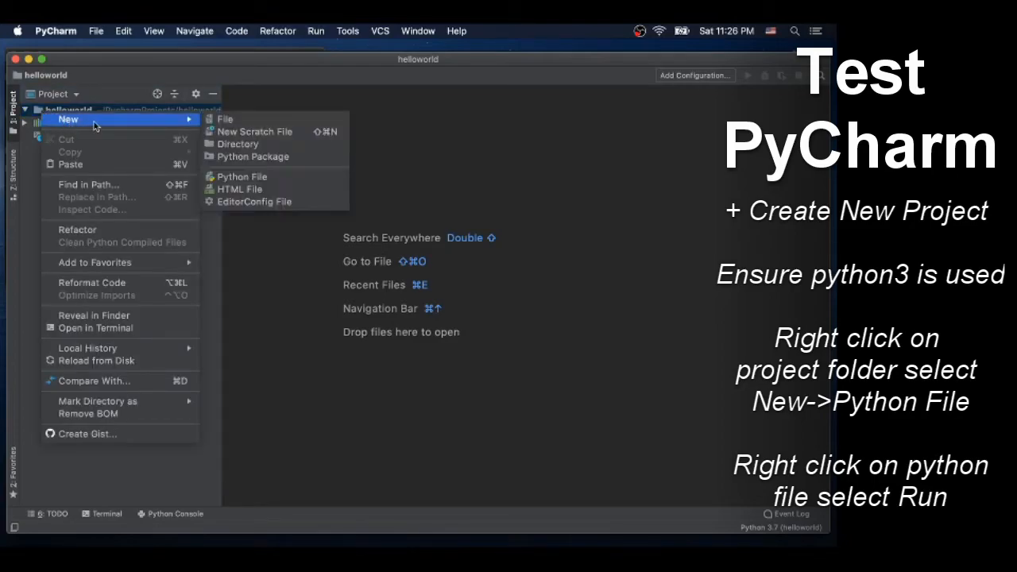
left_click(253, 179)
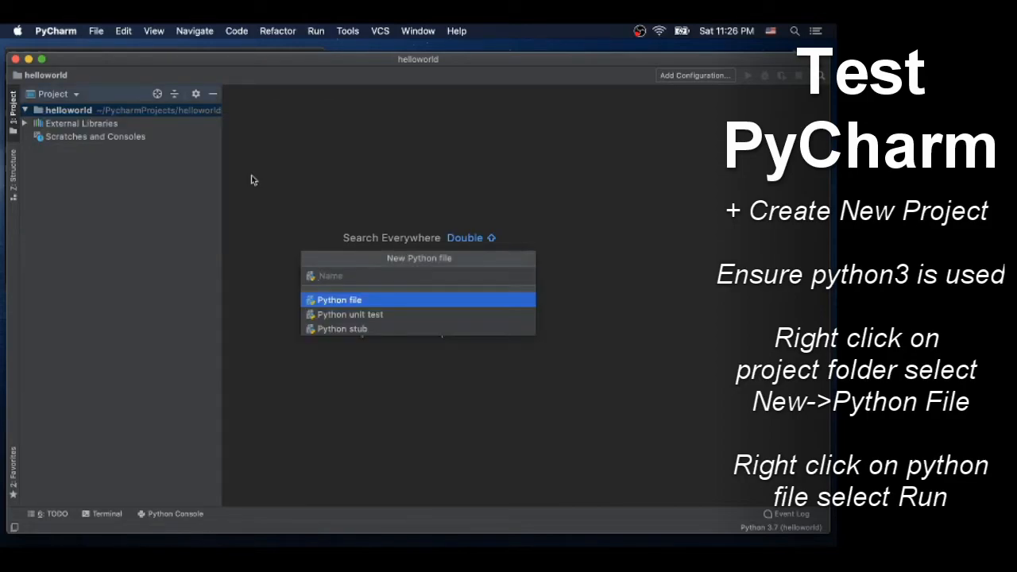
type("HelloWorld")
key("Return")
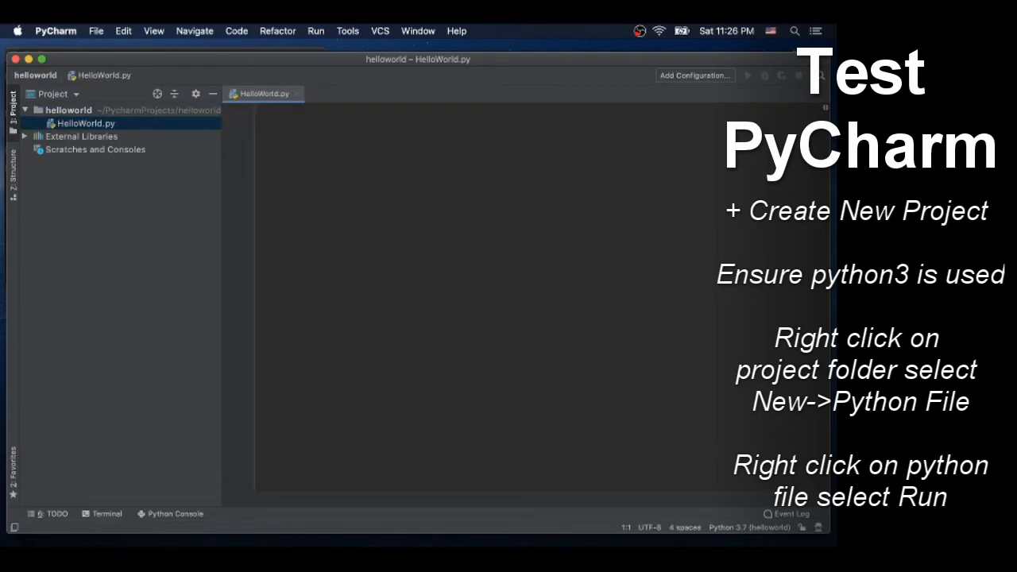
Write print("Hello World") followed by a new line in HelloWorld.py and run the file.
type("print(")
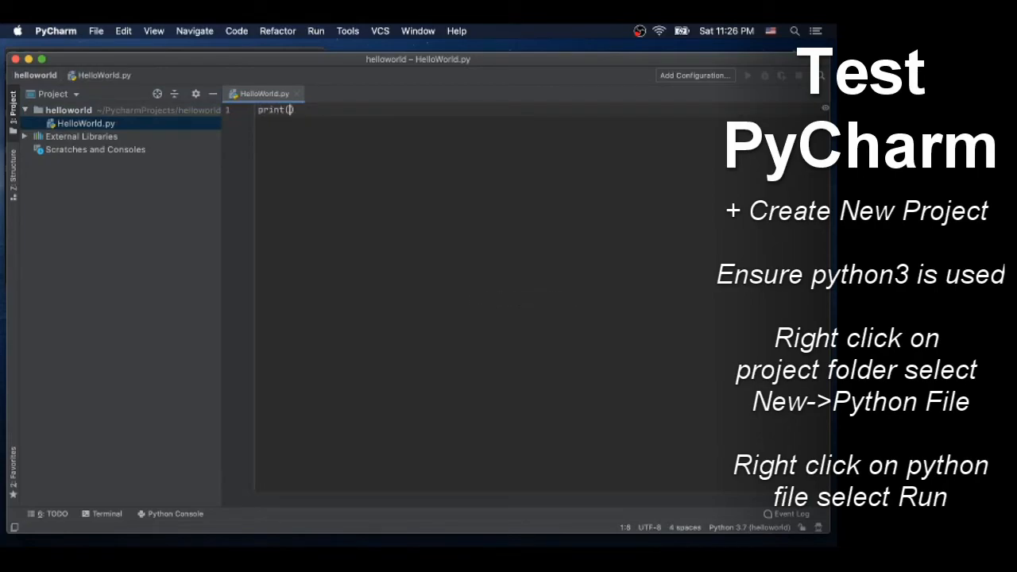
type("\"")
type("Hello ")
type("World")
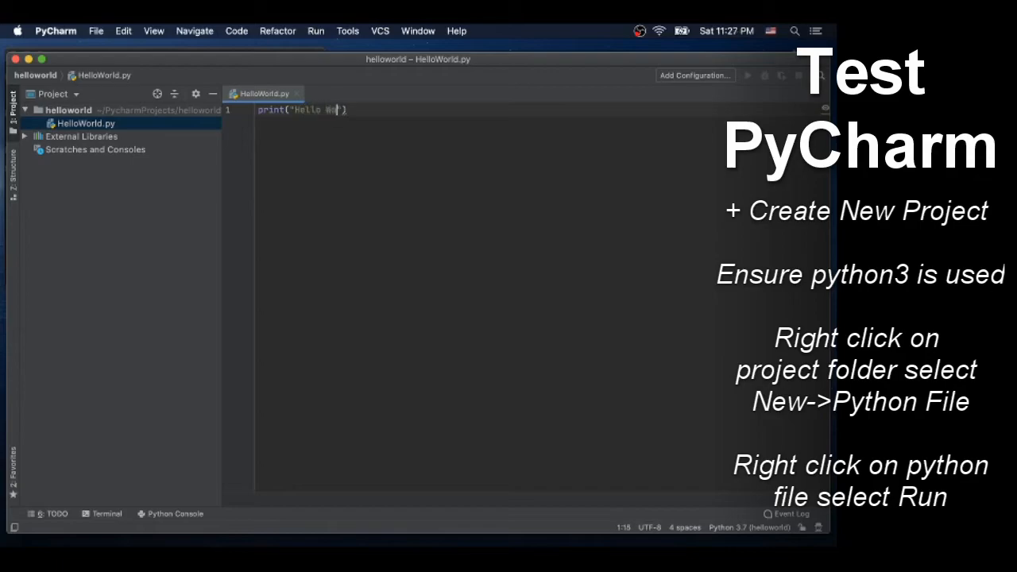
key("Right")
key("Right")
key("Return")
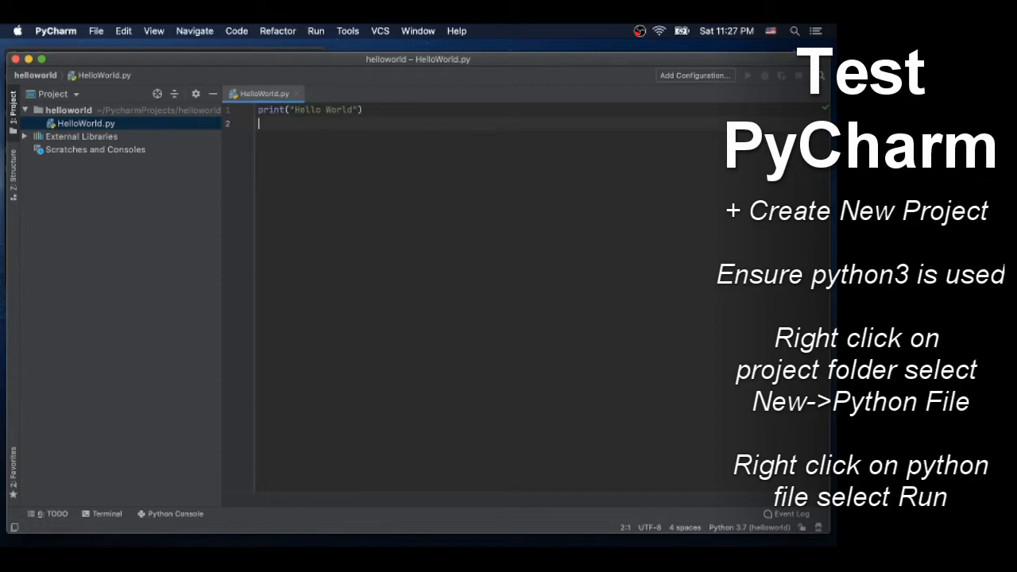
right_click(68, 129)
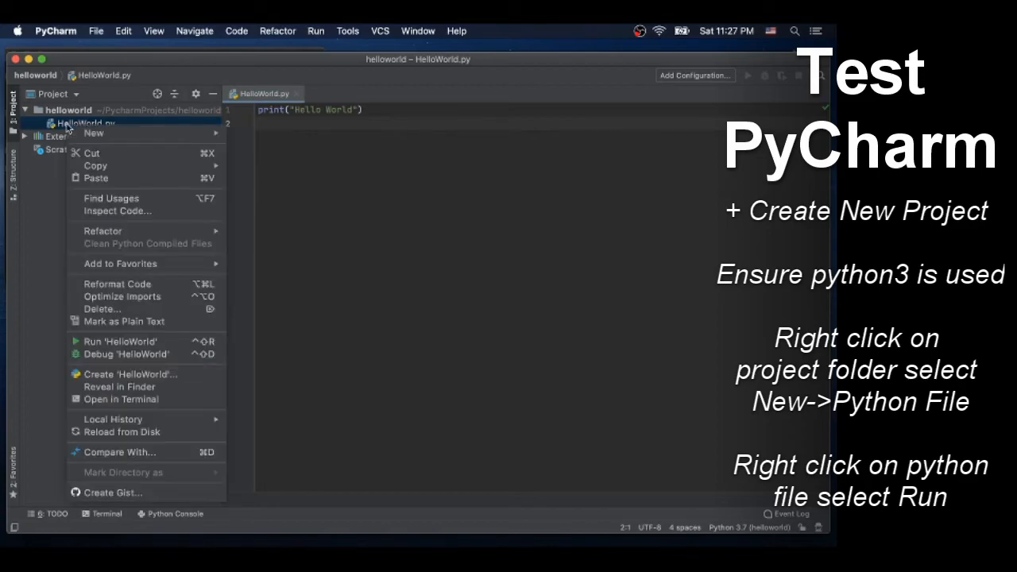
left_click(114, 341)
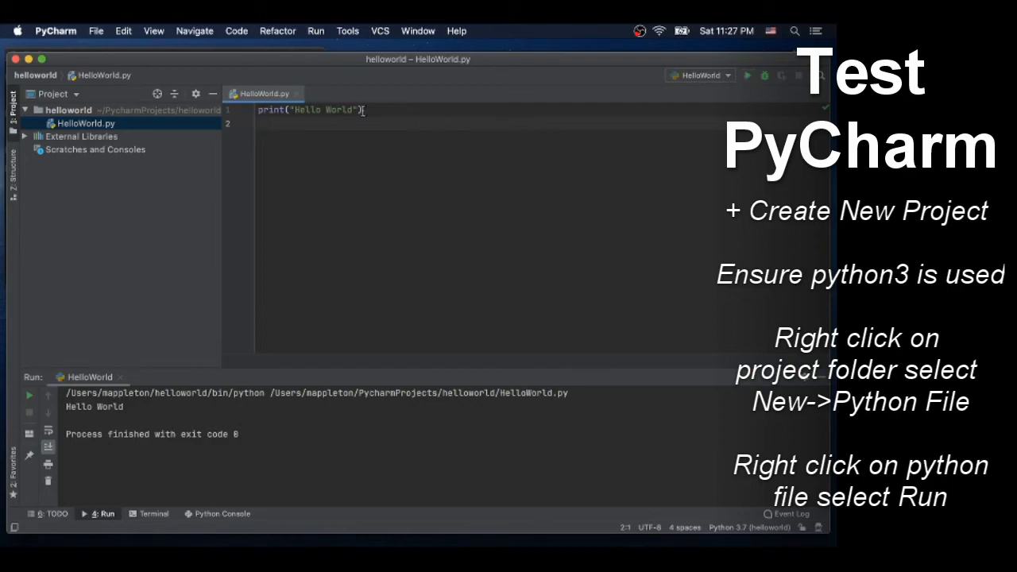
Replace the printed text in HelloWorld.py with "Thanks for watching" and run the script again.
left_click(306, 112)
left_click_drag(306, 111, 336, 111)
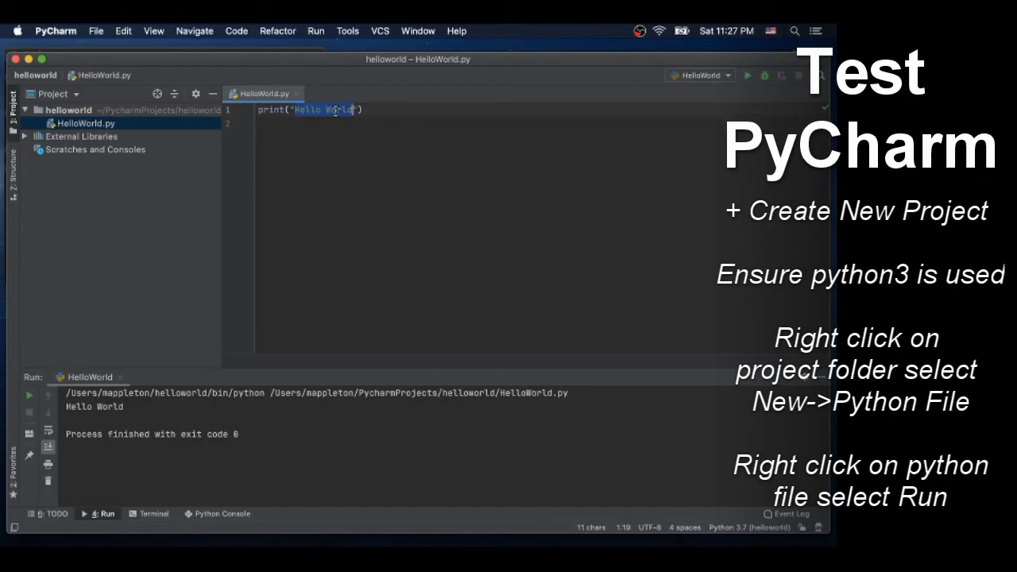
type("Thanks ")
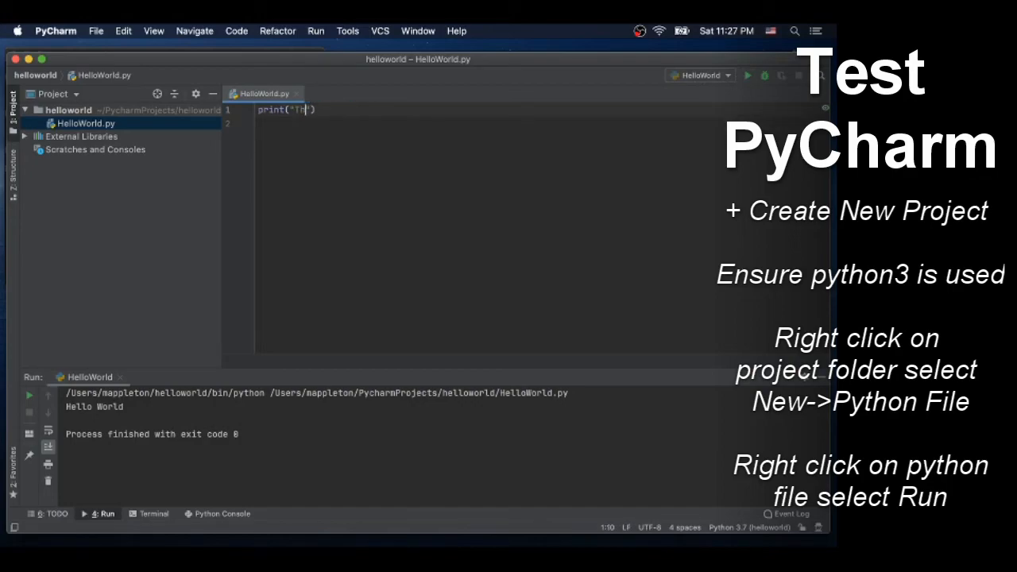
type("for watching")
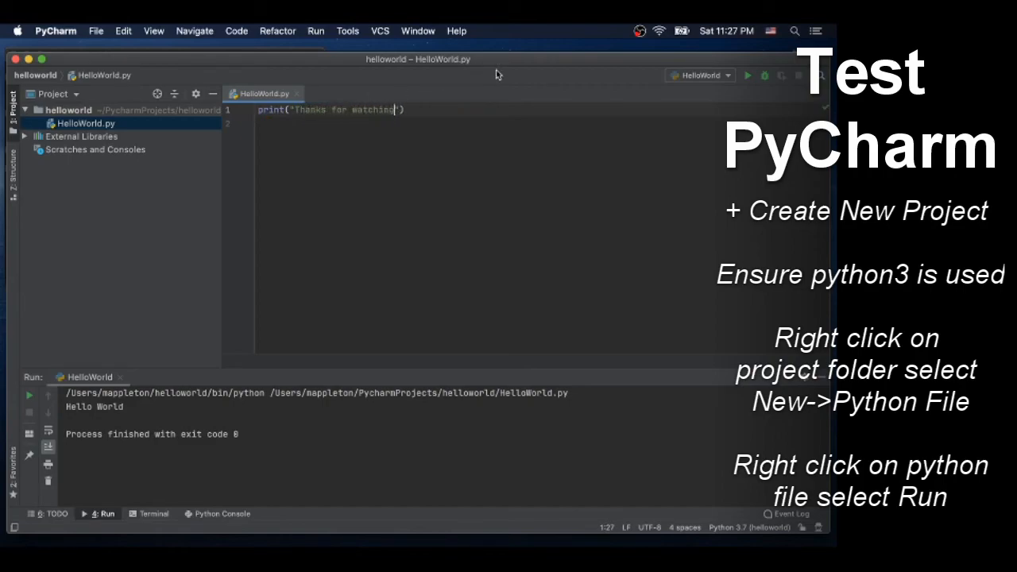
left_click(751, 79)
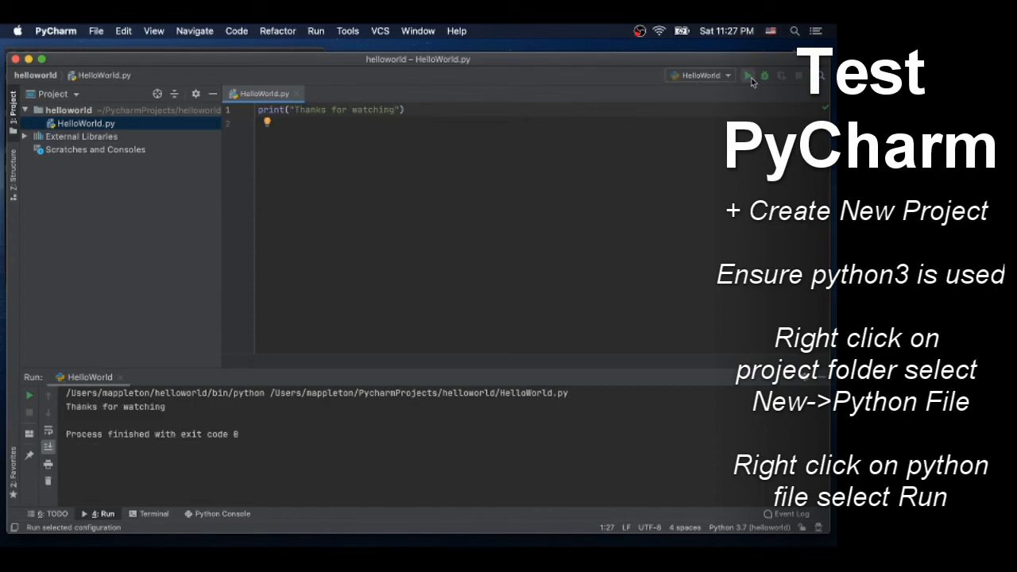
key("ctrl+Up")
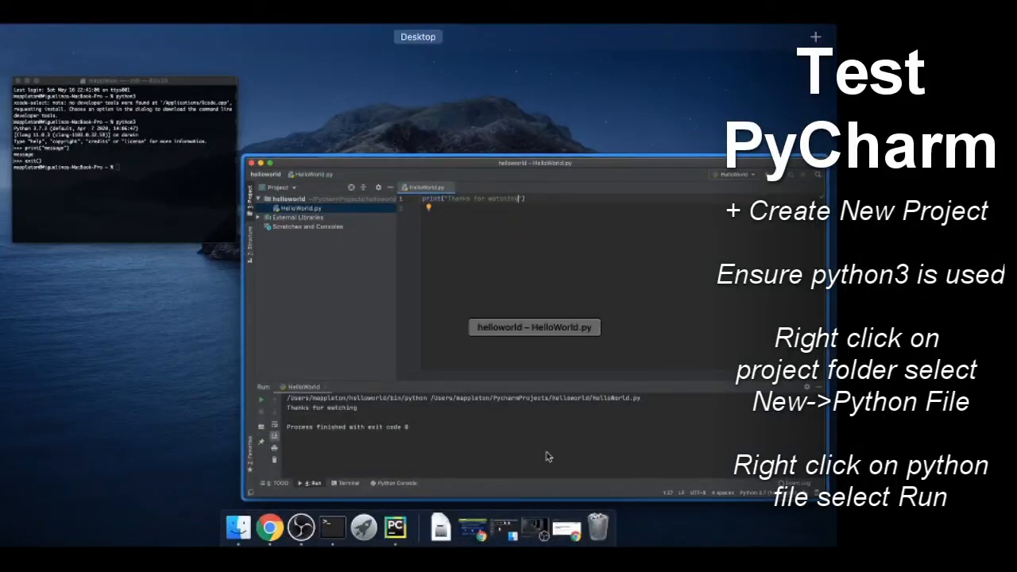
left_click(534, 529)
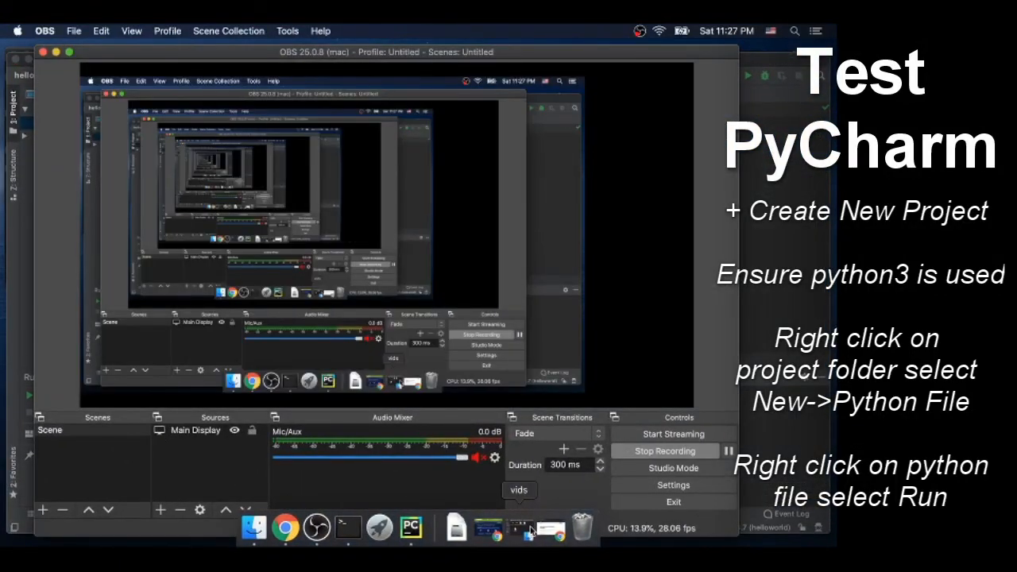